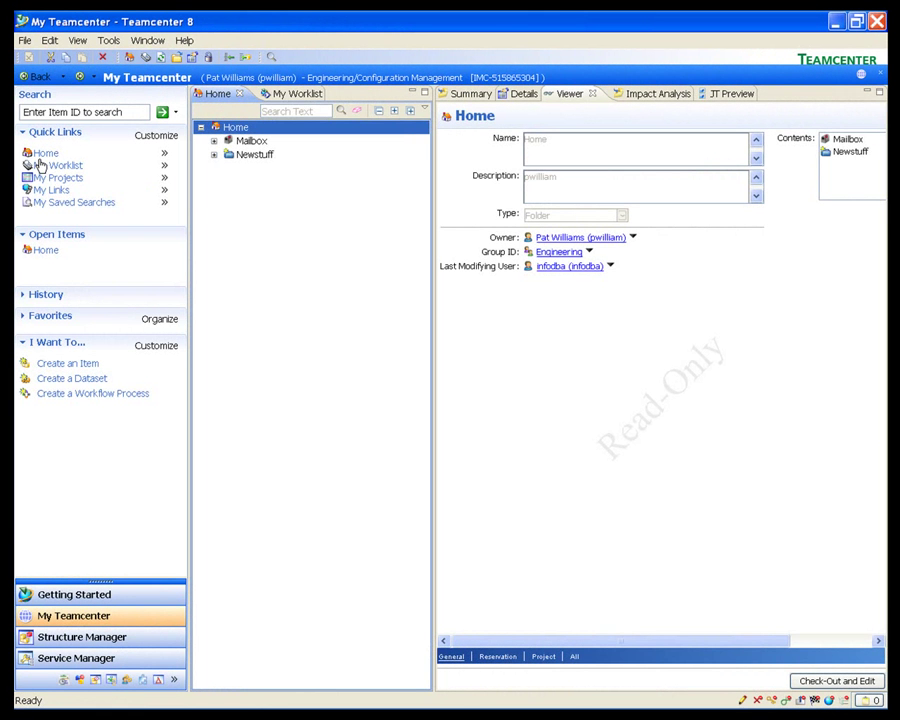
- Open the 031518/A;1-Interior 500 task from My Worklist and expand its Targets to list Interior 500 and its view
{"action": "left_click", "coordinate": [42, 165]}
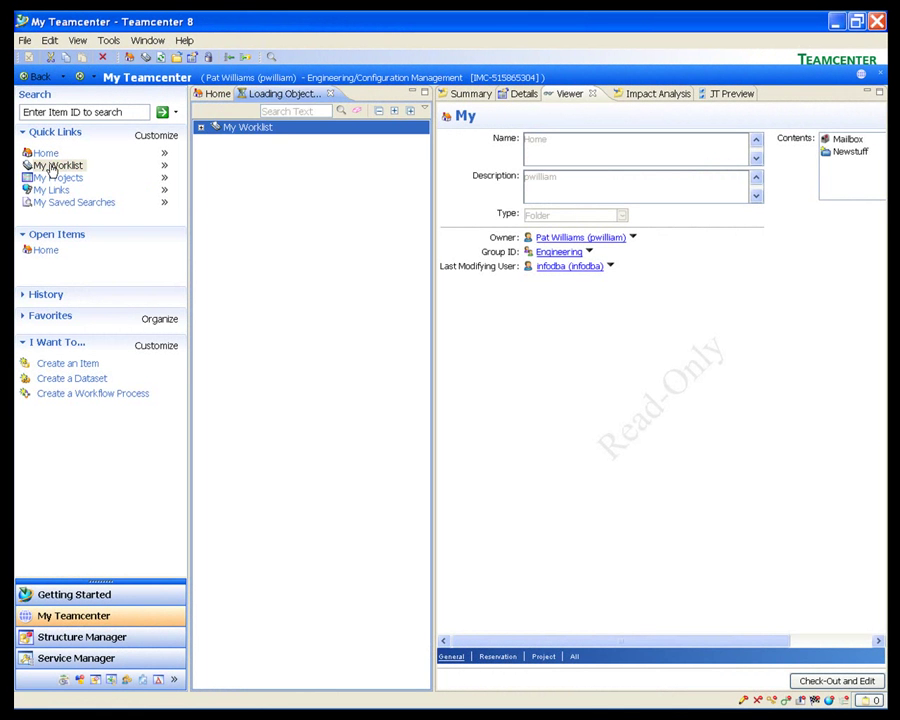
{"action": "left_click", "coordinate": [227, 155]}
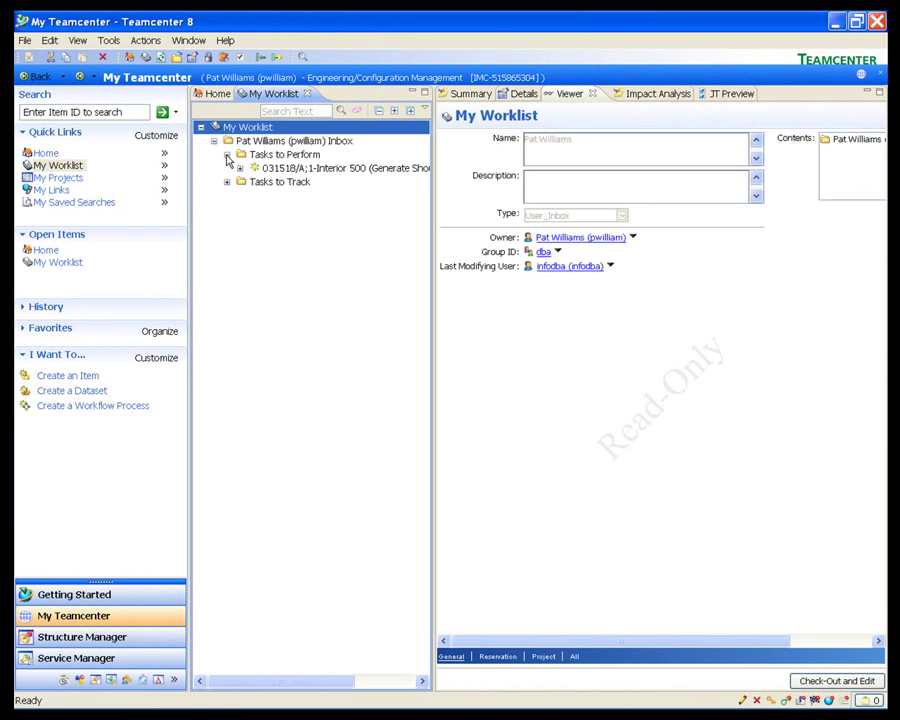
{"action": "left_click", "coordinate": [283, 169]}
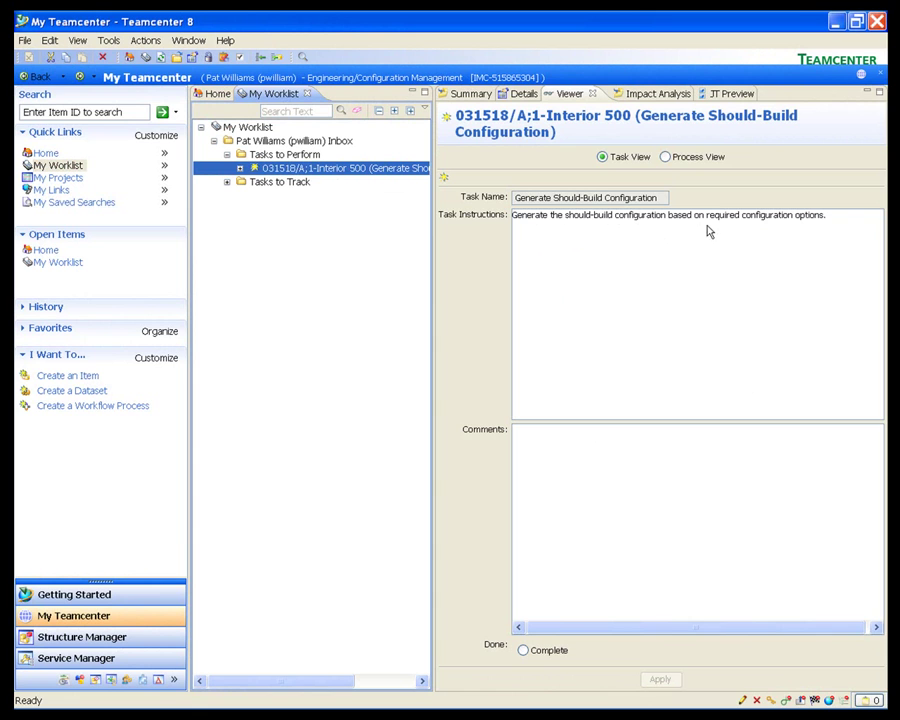
{"action": "left_click", "coordinate": [240, 168]}
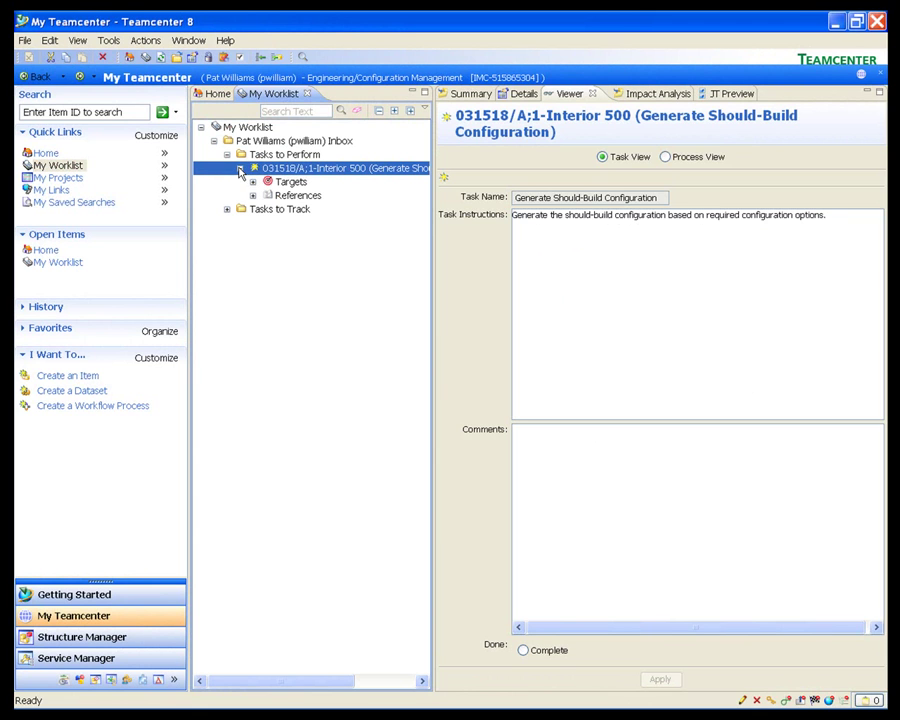
{"action": "left_click", "coordinate": [252, 183]}
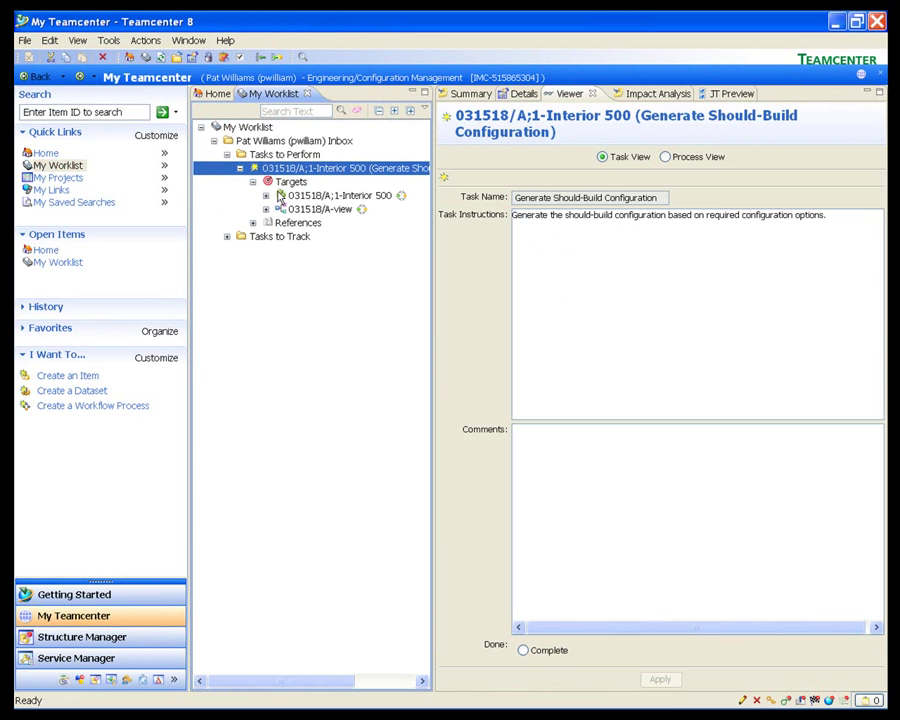
- Send the Interior 500 target to Service Manager, select its root structure, and add the Assembly Viewer pane
{"action": "left_click", "coordinate": [298, 197]}
{"action": "right_click", "coordinate": [298, 200]}
{"action": "mouse_move", "coordinate": [400, 346]}
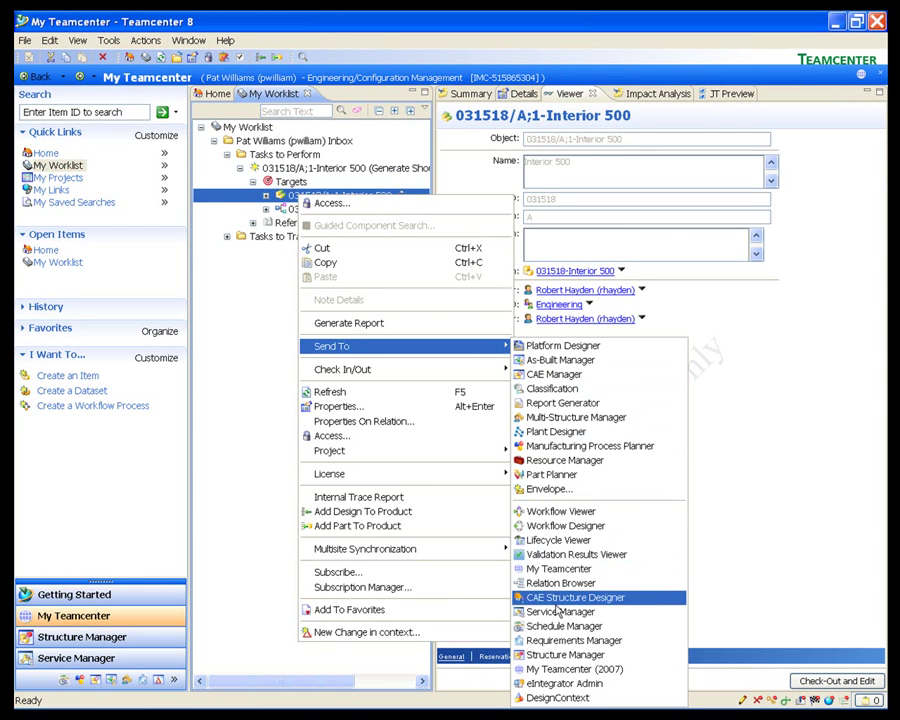
{"action": "left_click", "coordinate": [553, 611]}
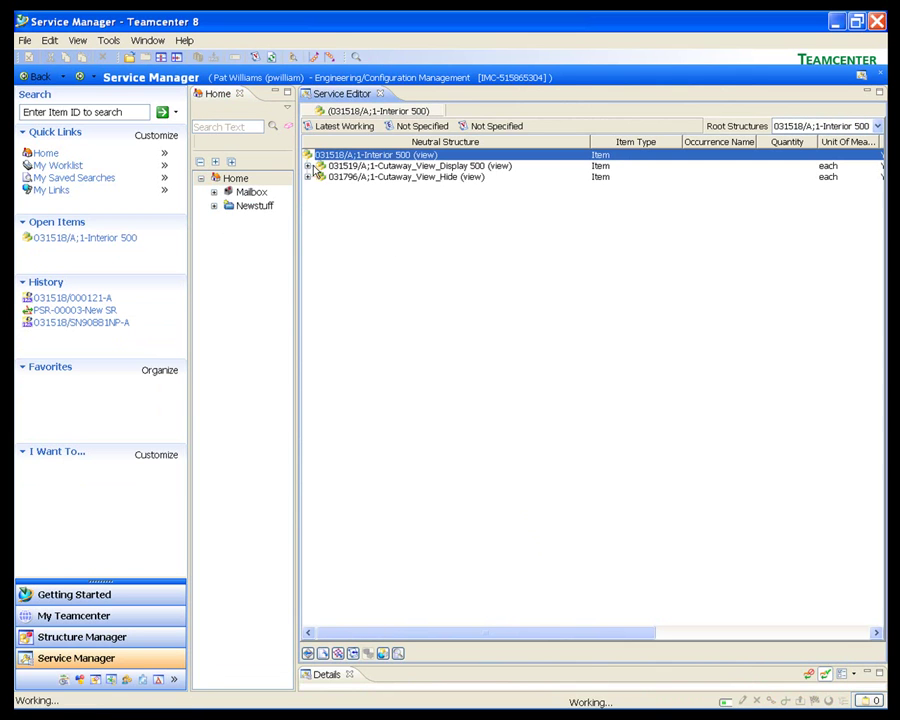
{"action": "left_click", "coordinate": [308, 167]}
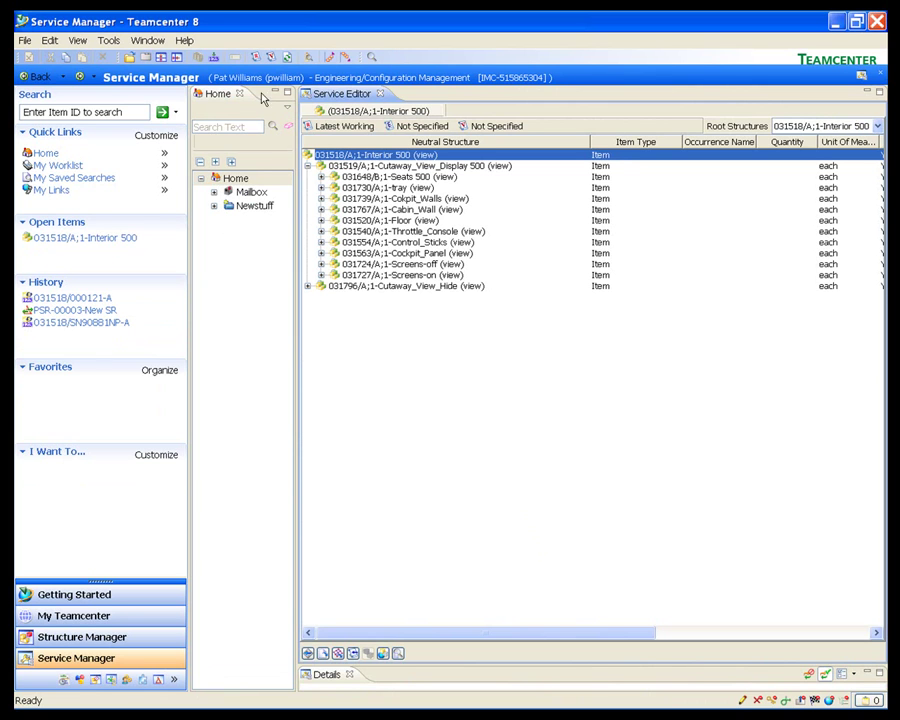
{"action": "left_click", "coordinate": [146, 60]}
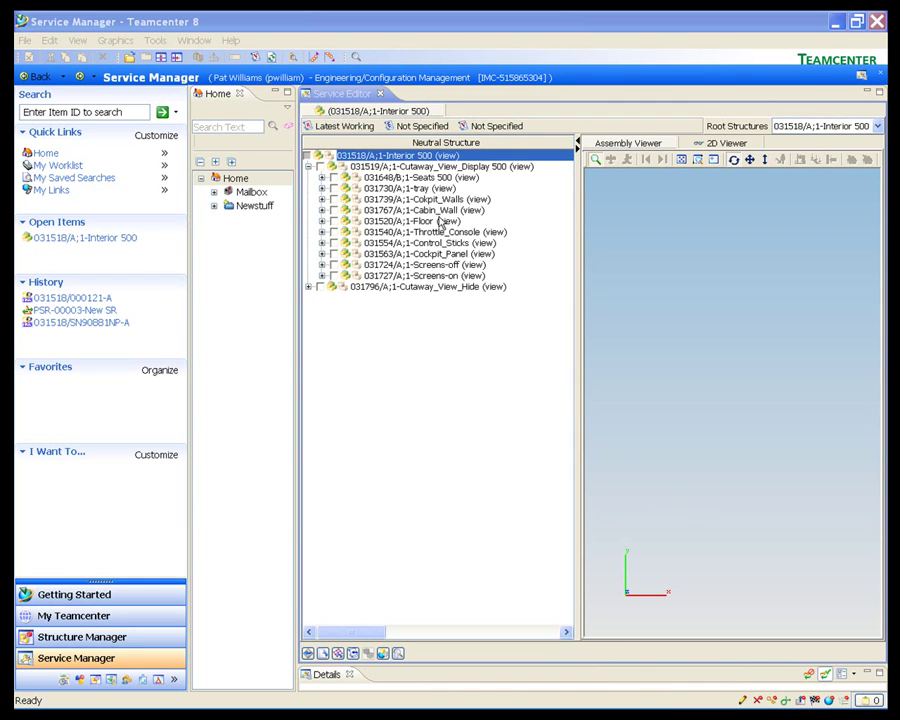
- Show Cutaway_View_Display 500 in 3D, widen the editor and viewer panes, and fit the whole model
{"action": "left_click", "coordinate": [320, 167]}
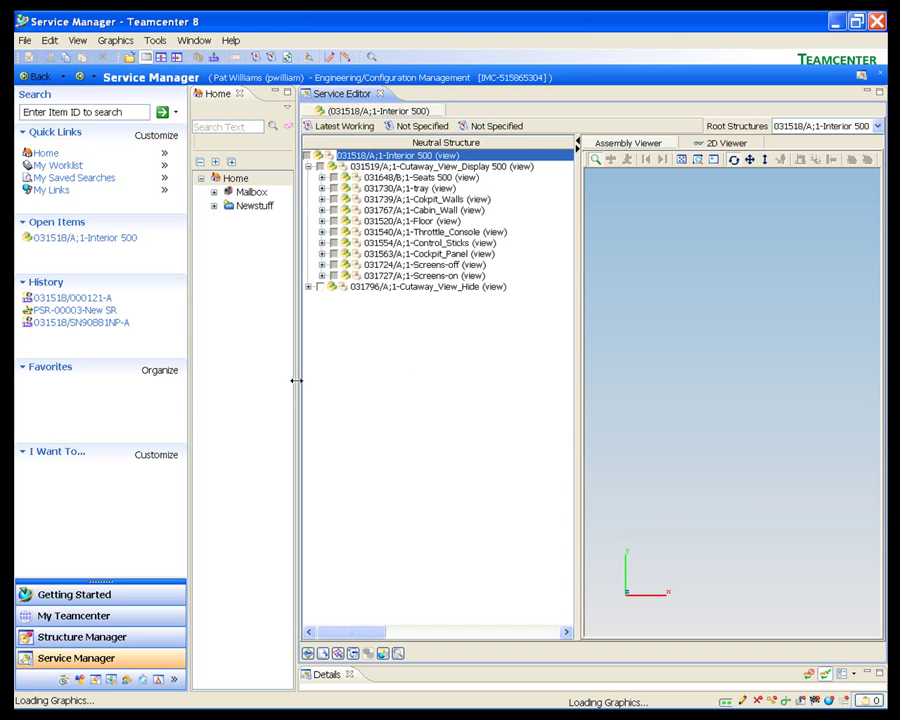
{"action": "left_click_drag", "start_coordinate": [296, 380], "coordinate": [272, 377]}
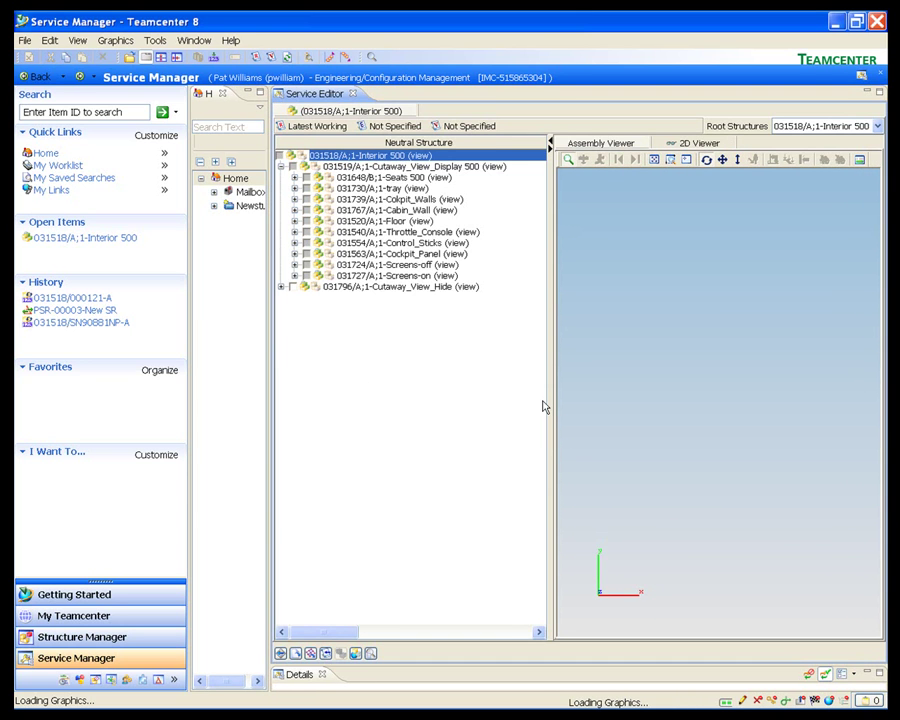
{"action": "left_click_drag", "start_coordinate": [550, 400], "coordinate": [515, 399]}
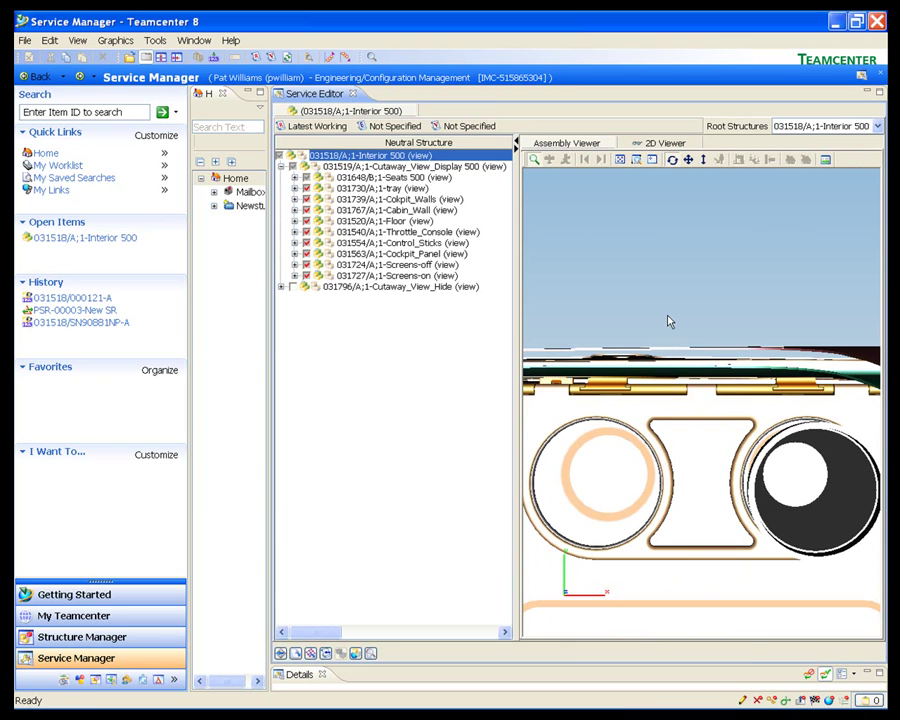
{"action": "right_click", "coordinate": [670, 321]}
{"action": "left_click", "coordinate": [686, 321]}
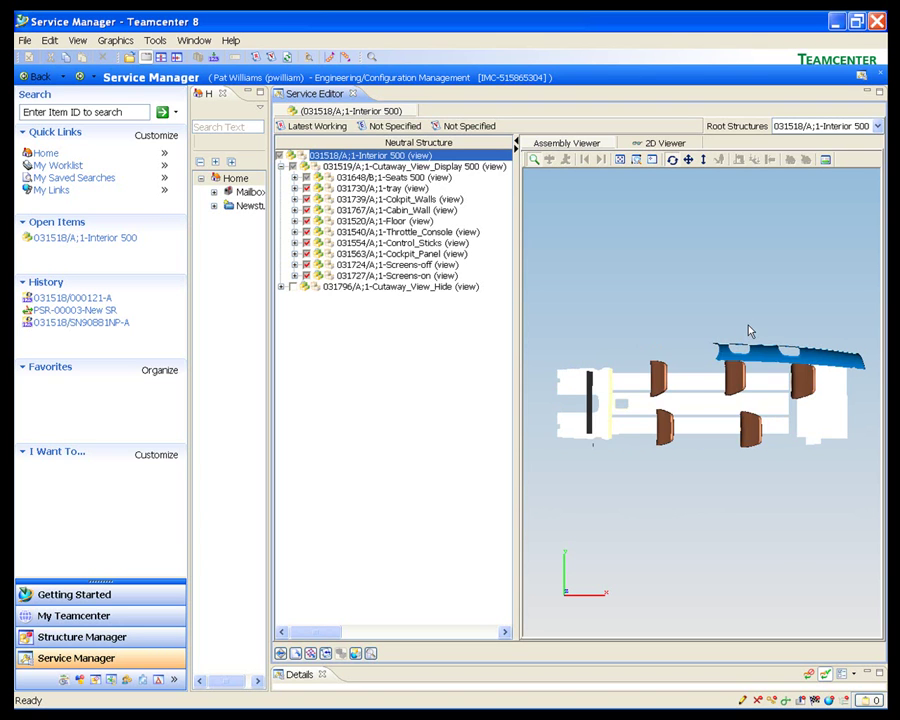
- Rotate to an oblique view, zoom onto the seats, and expand Seats 500 to pick a Seat Assembly
{"action": "left_click_drag", "start_coordinate": [750, 331], "coordinate": [651, 330]}
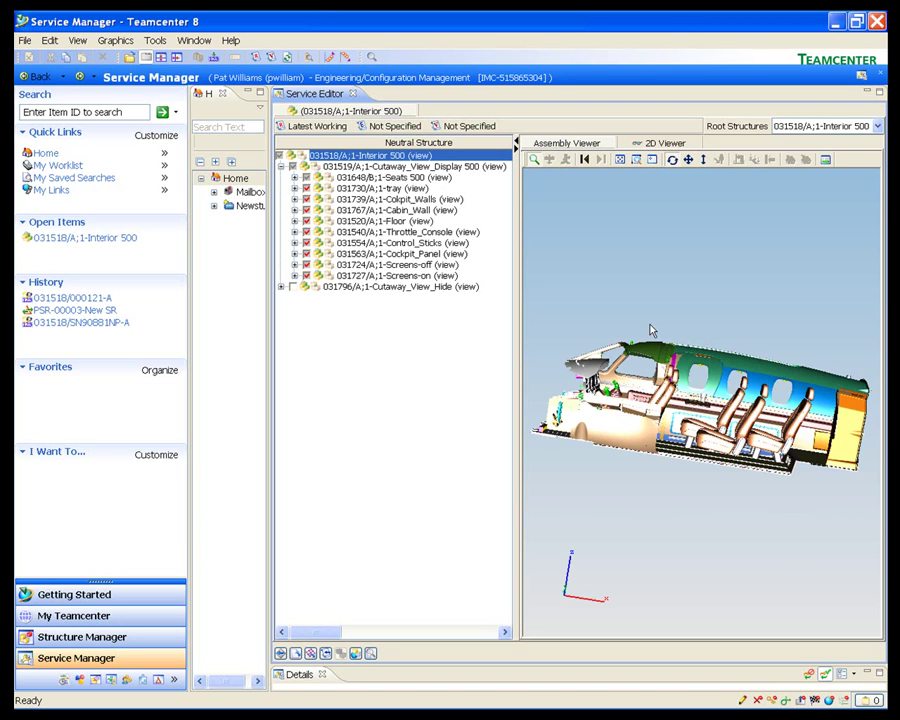
{"action": "left_click", "coordinate": [636, 159]}
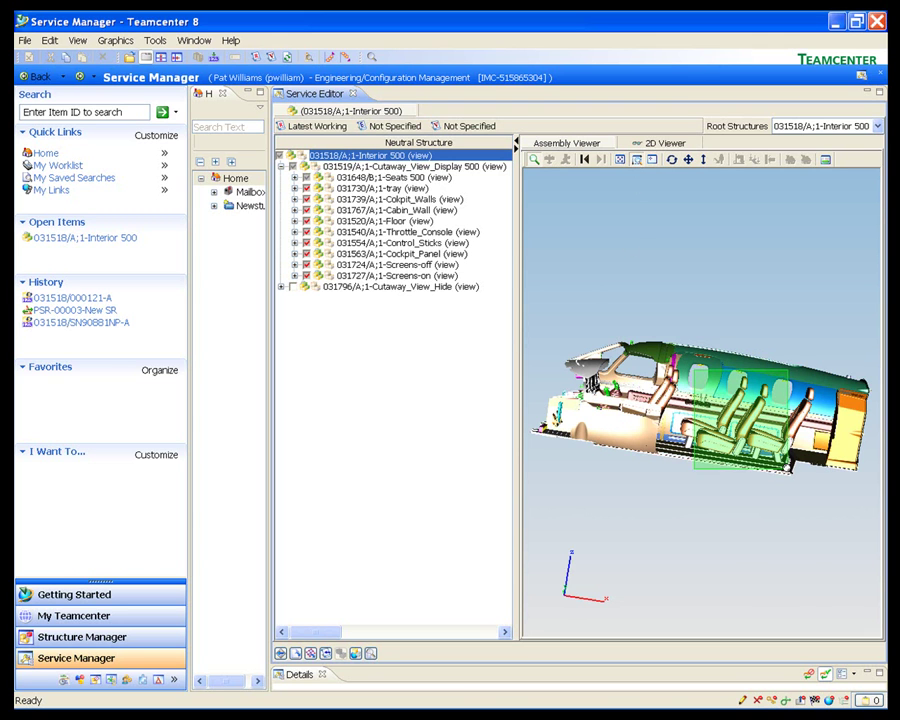
{"action": "left_click_drag", "start_coordinate": [787, 476], "coordinate": [773, 473]}
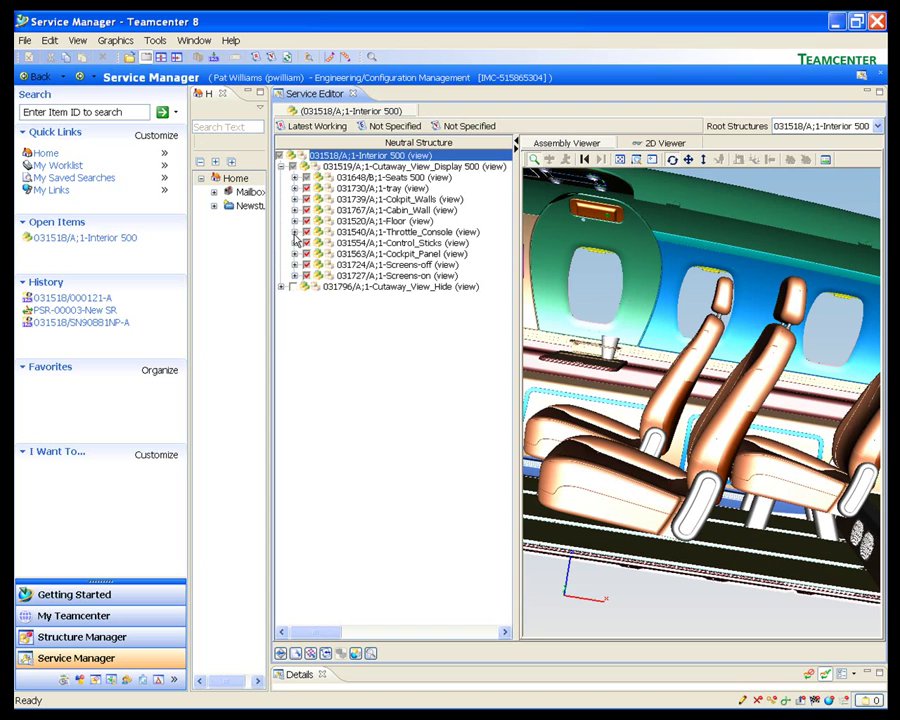
{"action": "left_click", "coordinate": [294, 177]}
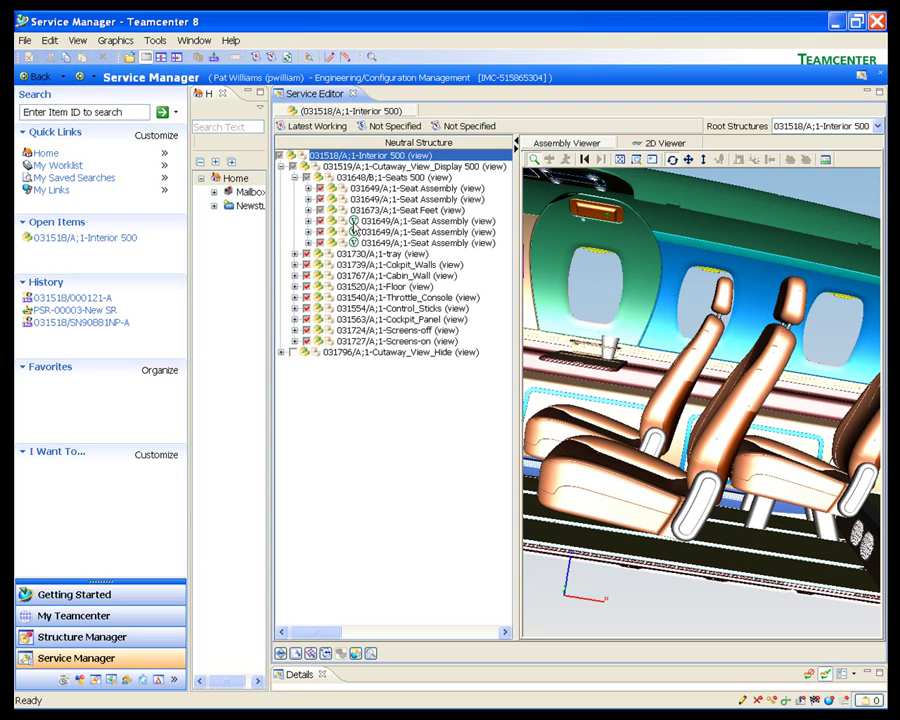
{"action": "left_click", "coordinate": [369, 222]}
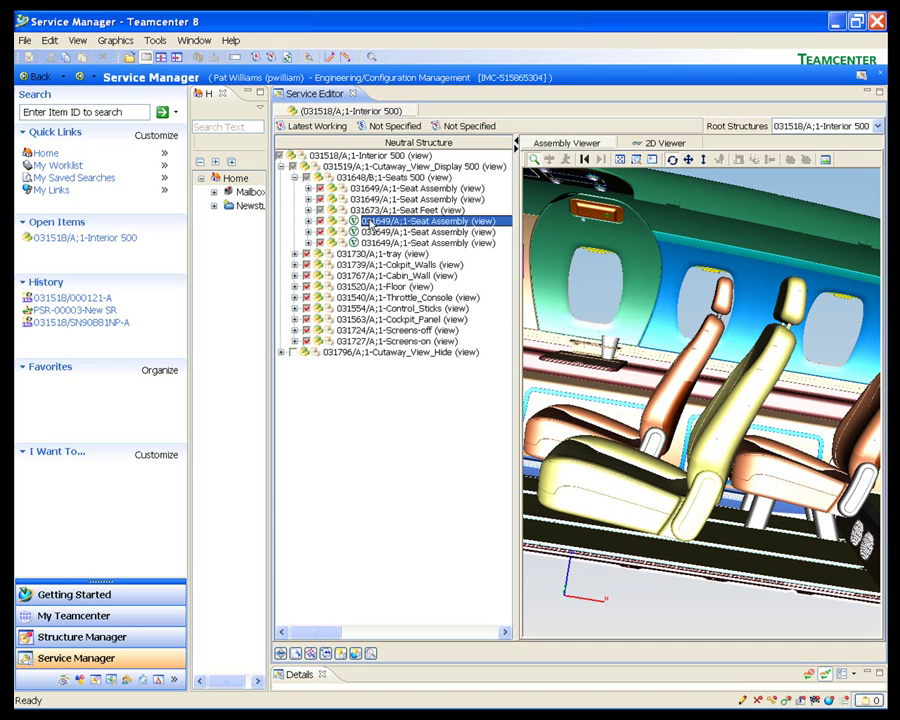
- Set the Entertainment configuration option to Yes and display the three Seat500 seats in the 3D view
{"action": "left_click", "coordinate": [270, 58]}
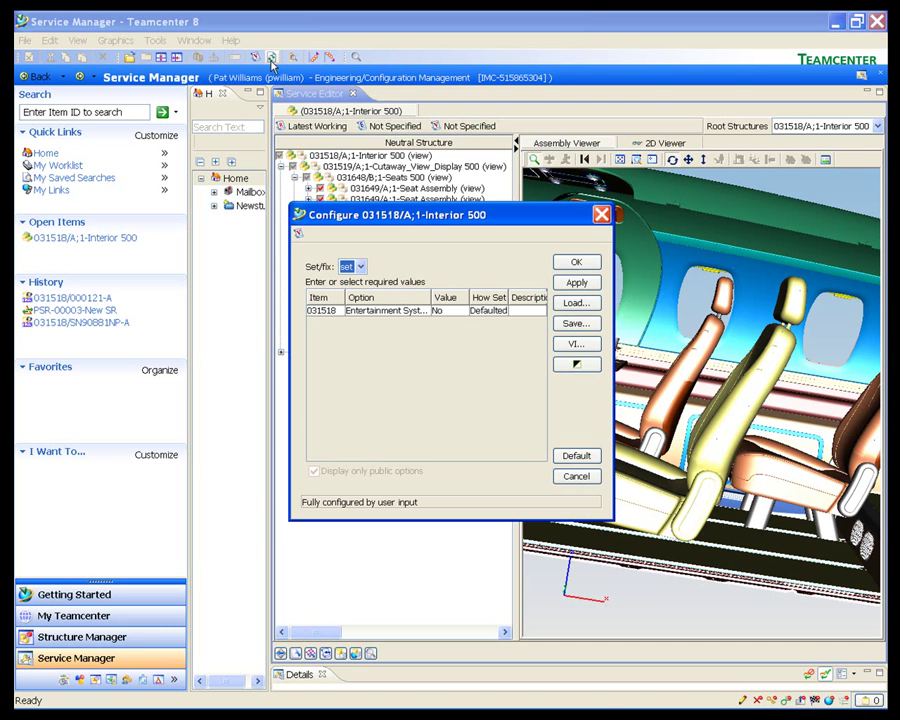
{"action": "left_click", "coordinate": [447, 311]}
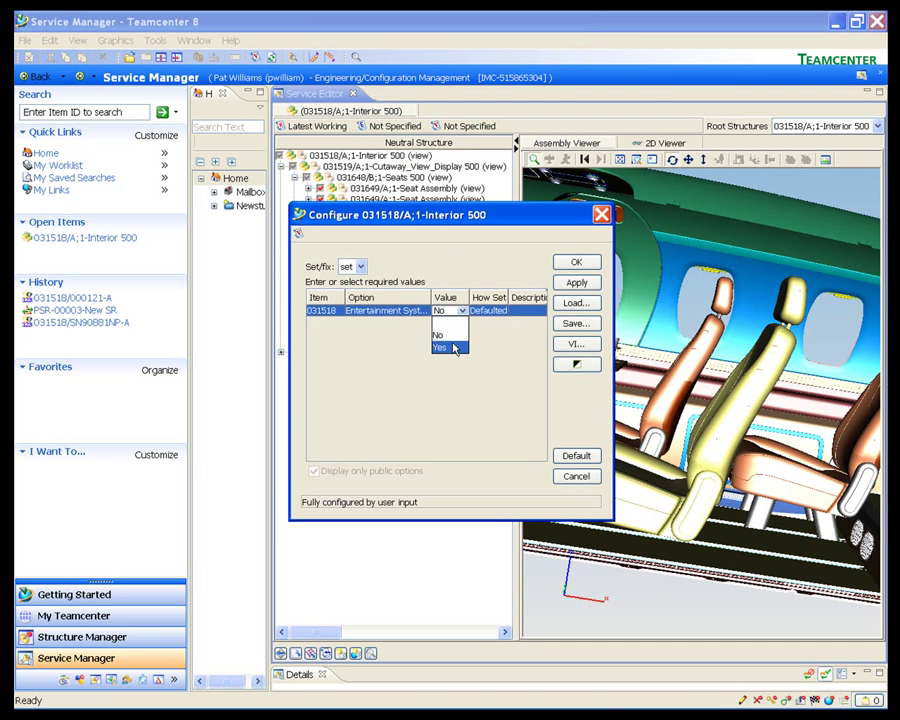
{"action": "left_click", "coordinate": [453, 347]}
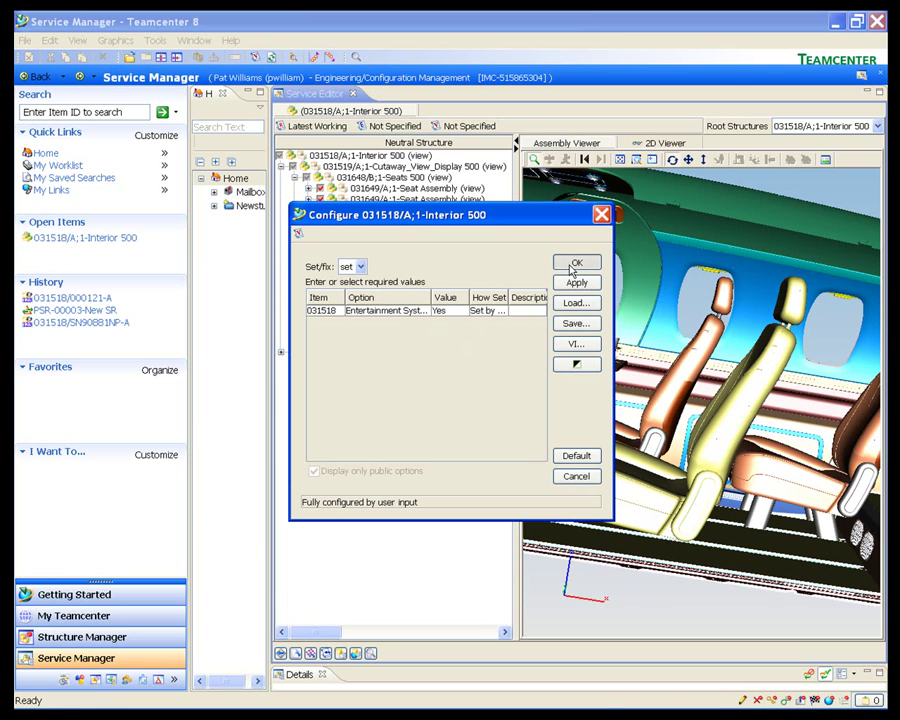
{"action": "left_click", "coordinate": [574, 264]}
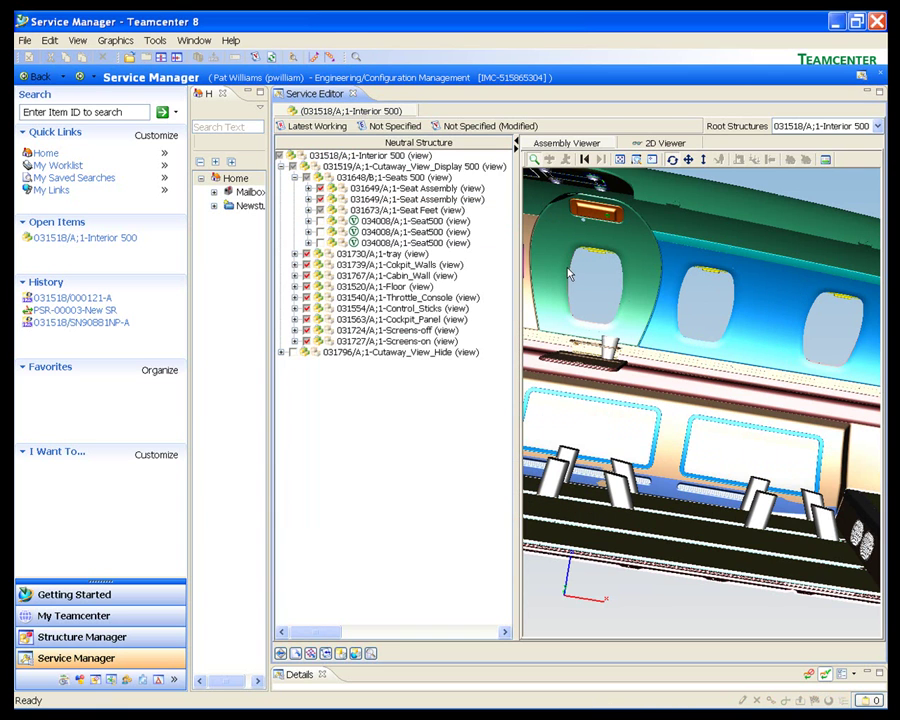
{"action": "left_click", "coordinate": [320, 242]}
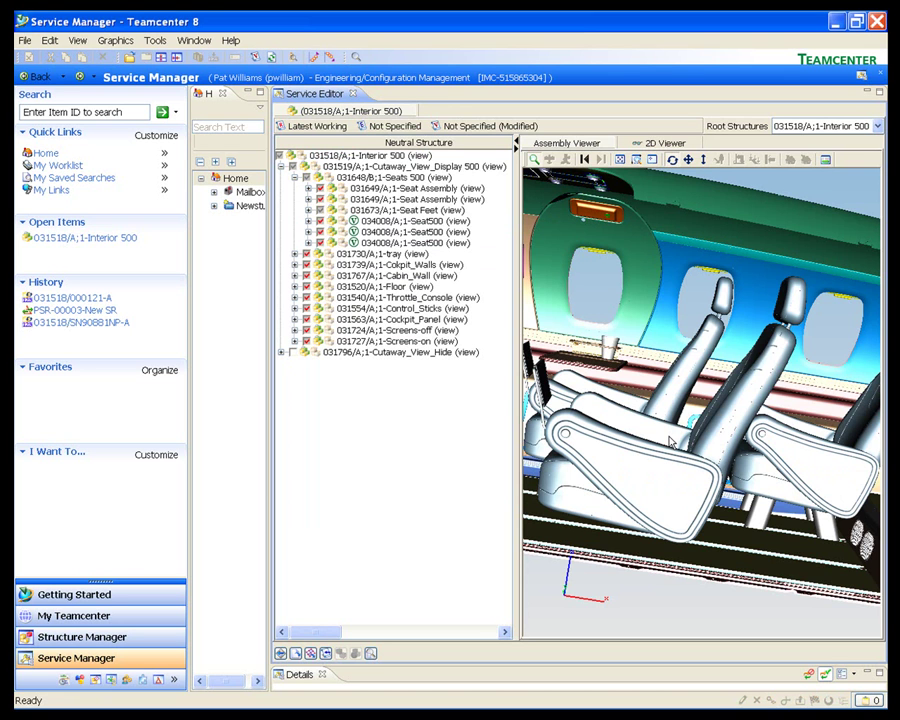
{"action": "mouse_move", "coordinate": [665, 430]}
{"action": "left_mouse_down"}
{"action": "mouse_move", "coordinate": [594, 429]}
{"action": "mouse_move", "coordinate": [641, 412]}
{"action": "left_mouse_up"}
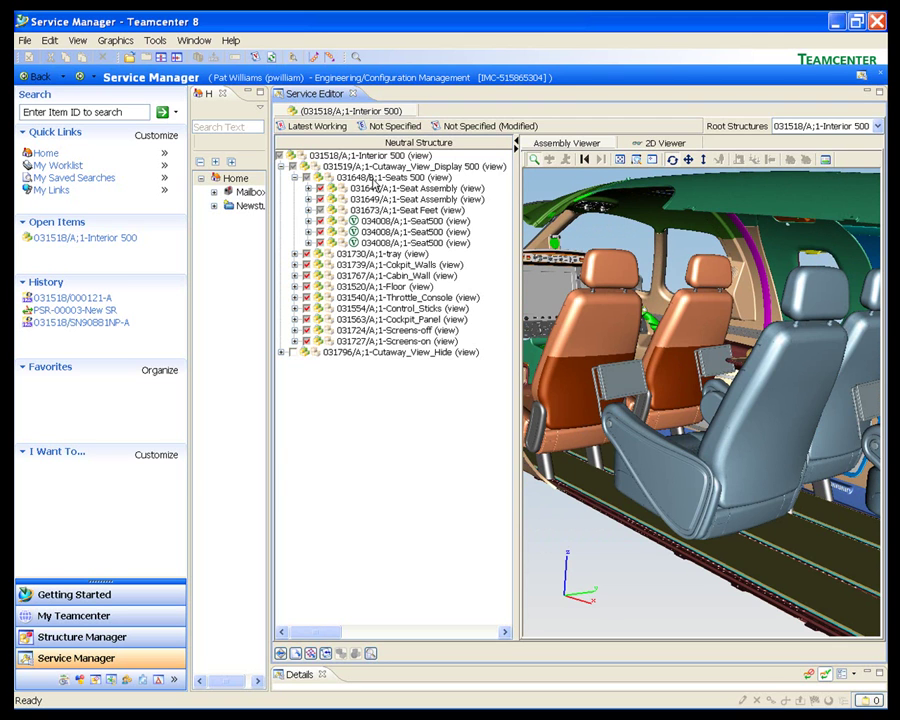
- Generate the as-maintained structure from Interior 500 with context SC00121, located at Irving - In-Service
{"action": "right_click", "coordinate": [351, 157]}
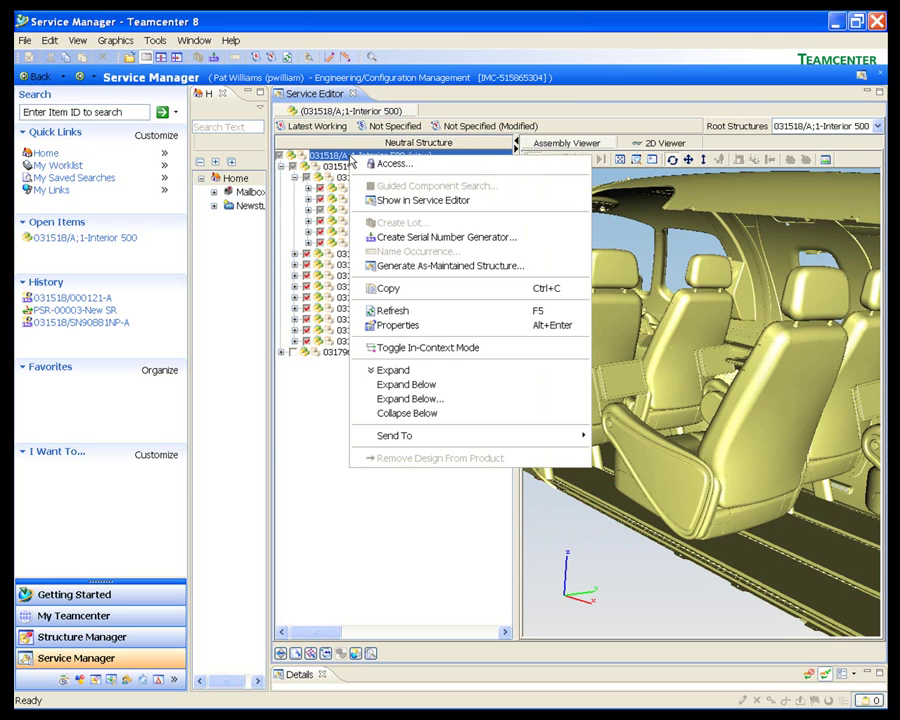
{"action": "left_click", "coordinate": [447, 268]}
{"action": "type", "text": "SC00121"}
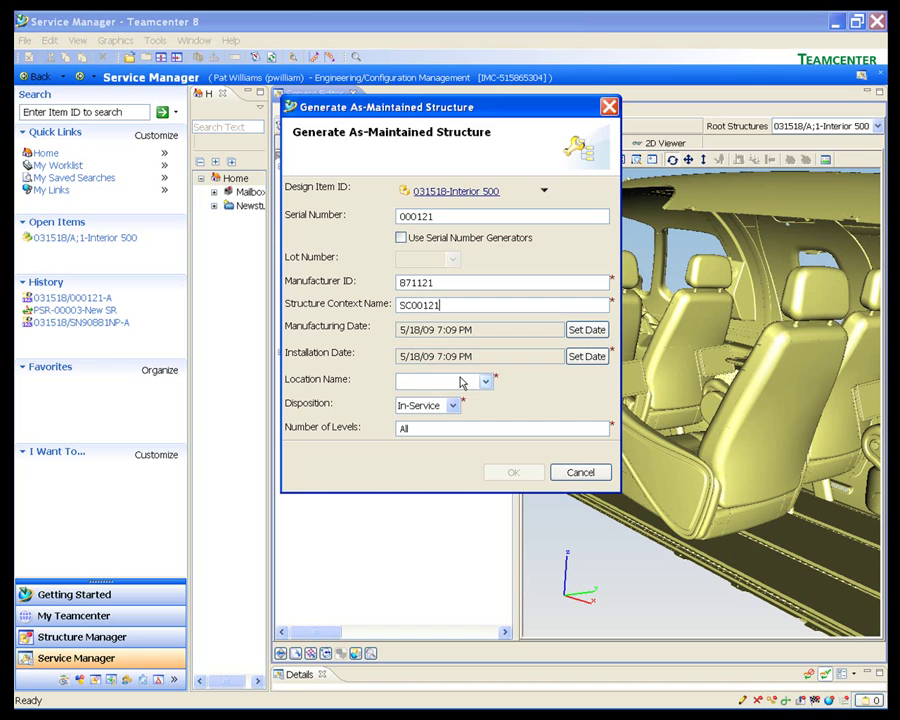
{"action": "left_click", "coordinate": [485, 381]}
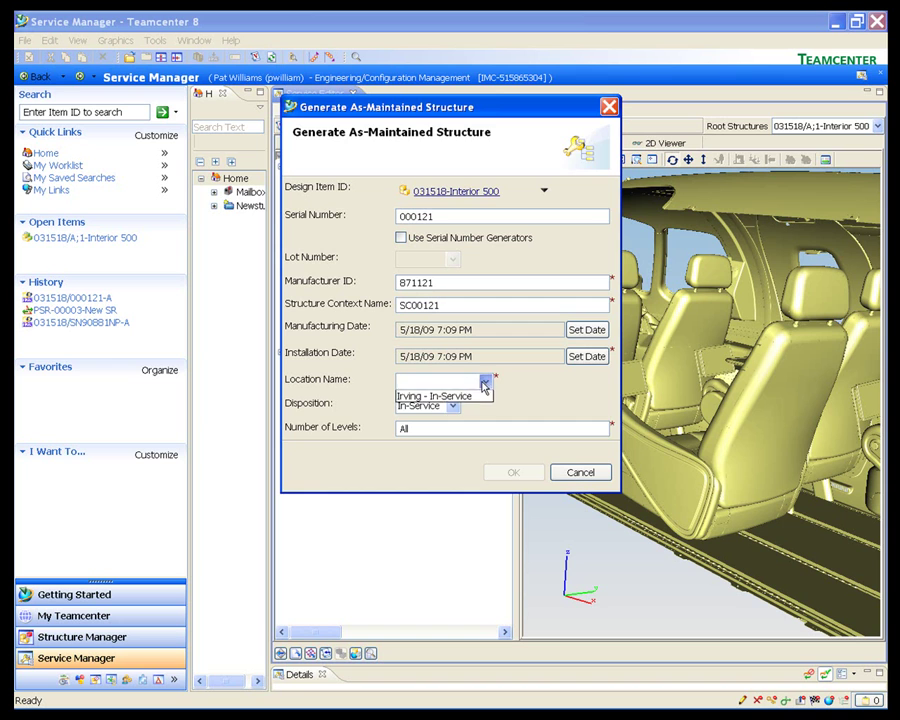
{"action": "left_click", "coordinate": [481, 395]}
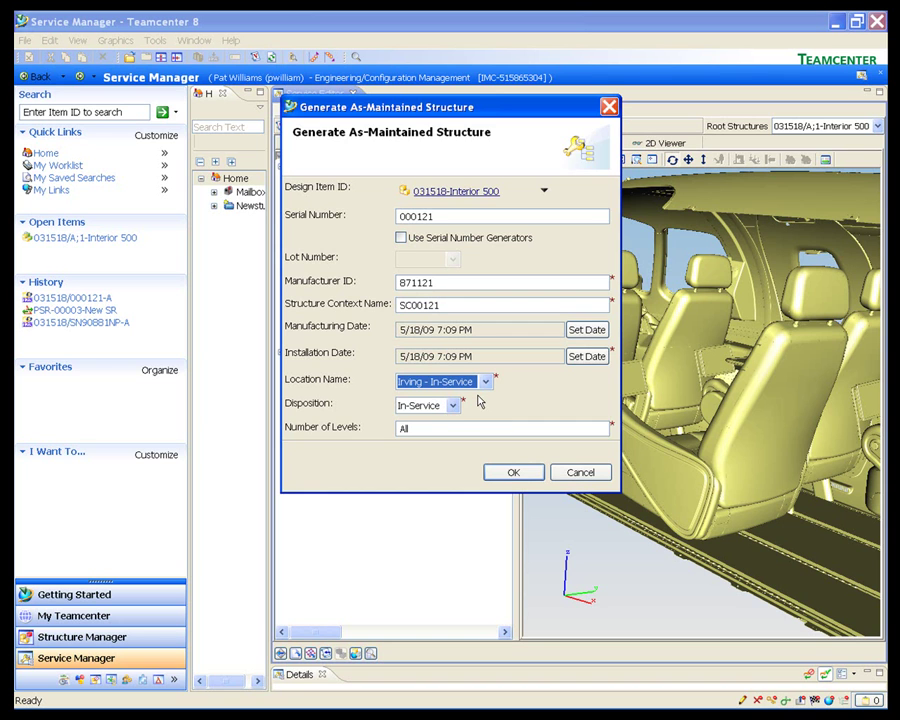
{"action": "left_click", "coordinate": [513, 473]}
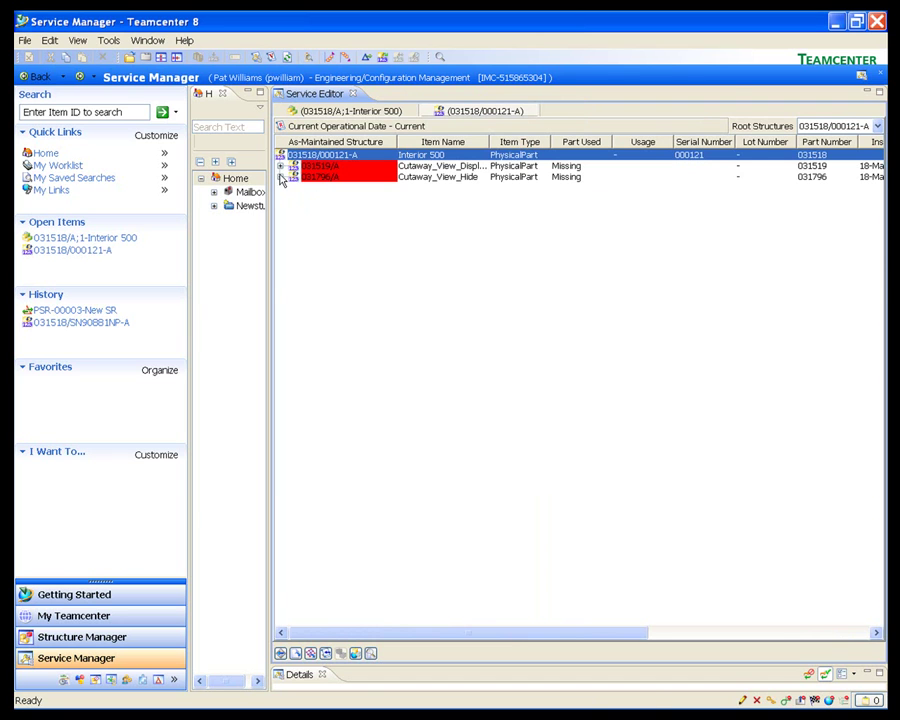
- Expand 031519/A and Seats 500 to show the three Missing Seat500 items, and open the Assembly Viewer
{"action": "left_click", "coordinate": [281, 168]}
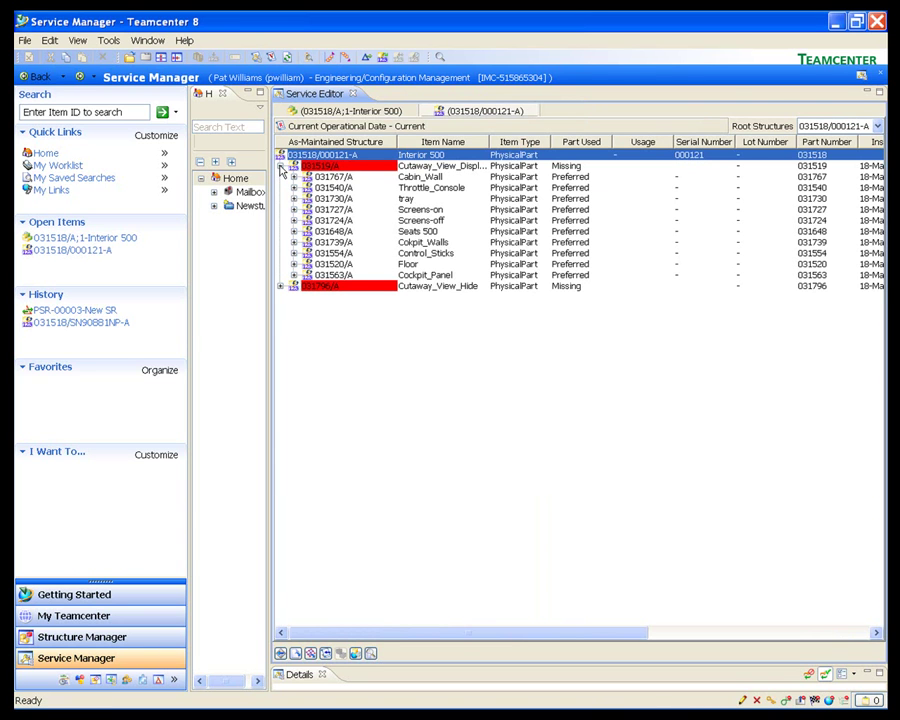
{"action": "left_click", "coordinate": [294, 233]}
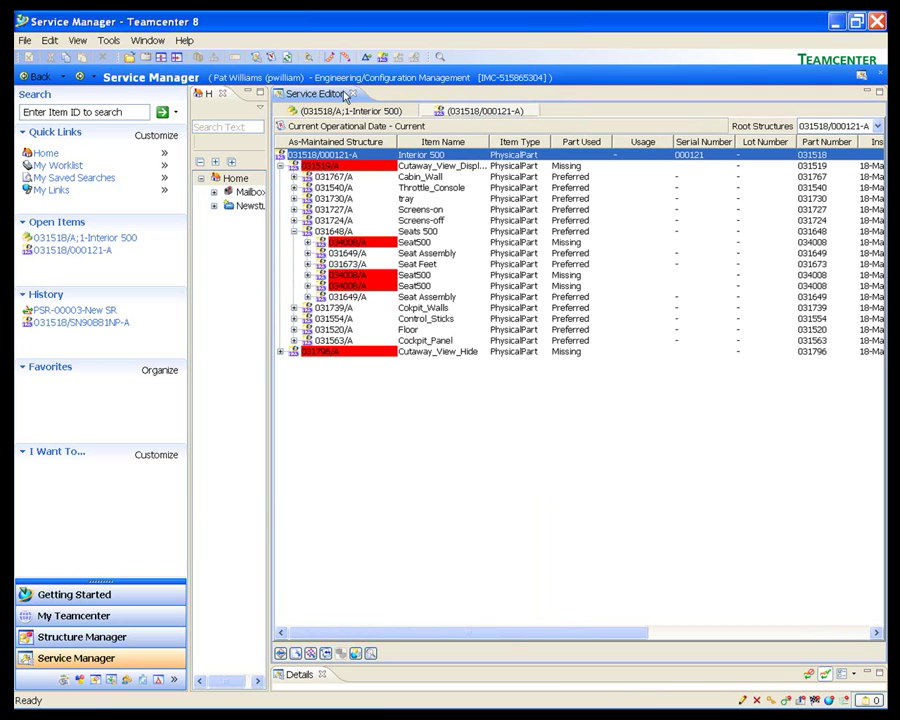
{"action": "left_click", "coordinate": [147, 59]}
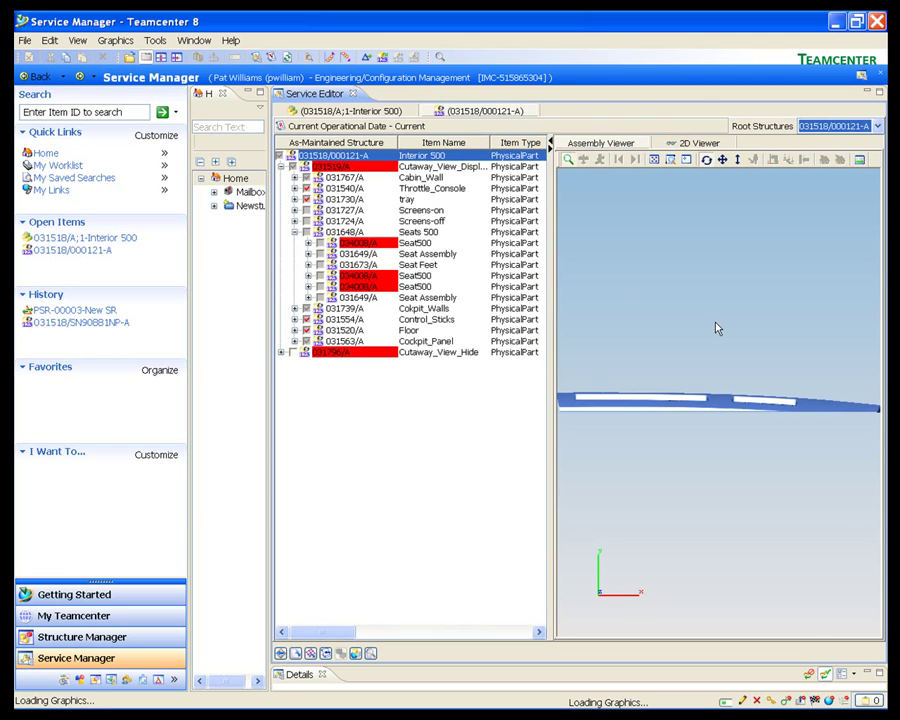
- Rotate the model to a side view, zoom onto the cockpit instrument panel, and widen the structure table
{"action": "mouse_move", "coordinate": [710, 495]}
{"action": "left_mouse_down"}
{"action": "mouse_move", "coordinate": [666, 333]}
{"action": "mouse_move", "coordinate": [635, 322]}
{"action": "mouse_move", "coordinate": [745, 329]}
{"action": "left_mouse_up"}
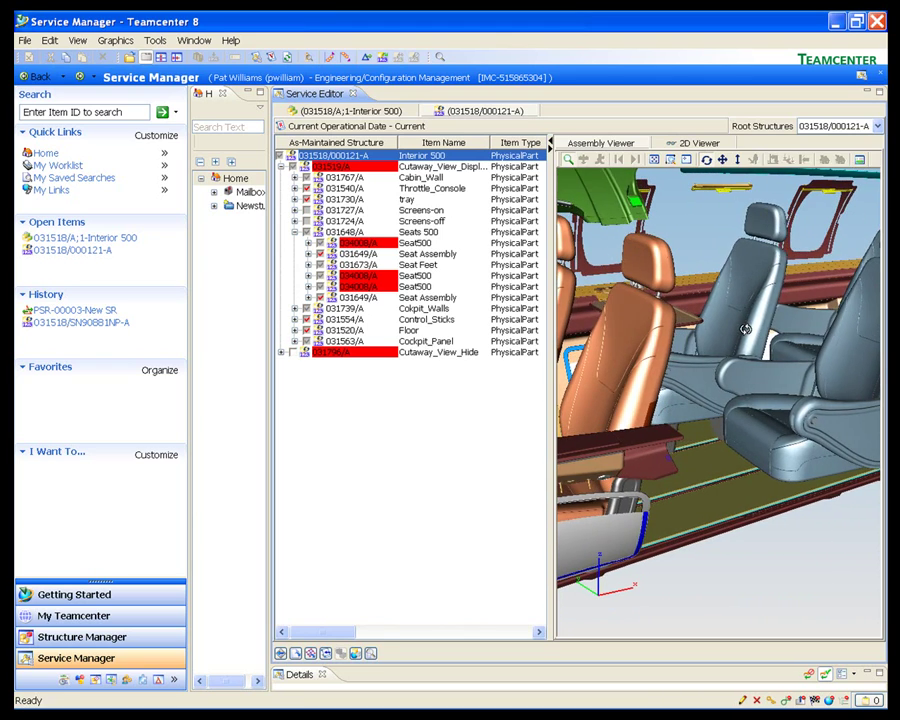
{"action": "mouse_move", "coordinate": [745, 329]}
{"action": "left_mouse_down"}
{"action": "mouse_move", "coordinate": [621, 277]}
{"action": "mouse_move", "coordinate": [656, 167]}
{"action": "left_mouse_up"}
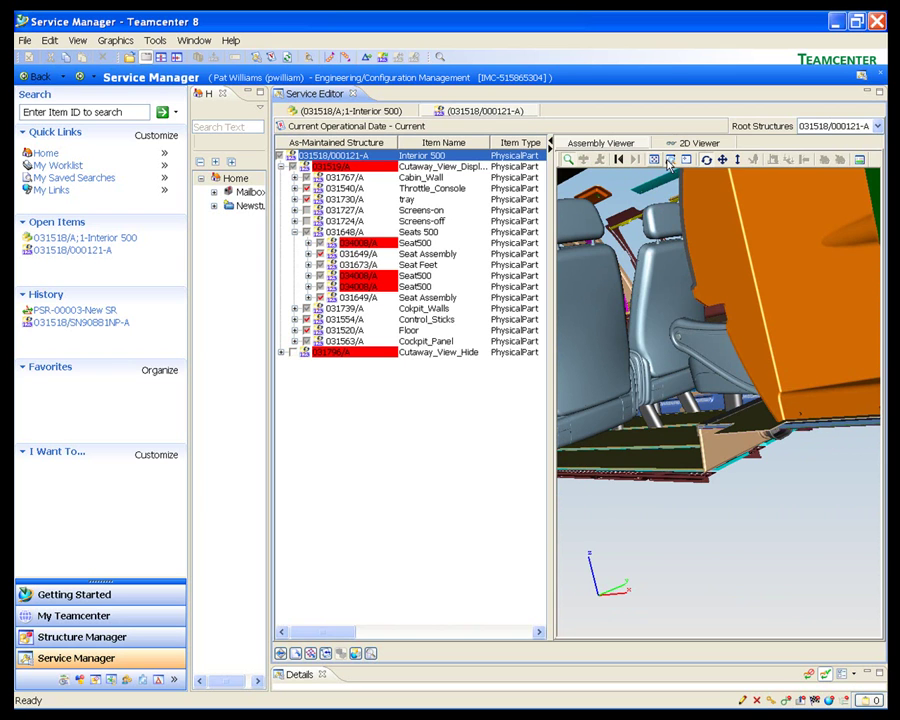
{"action": "left_click", "coordinate": [669, 163]}
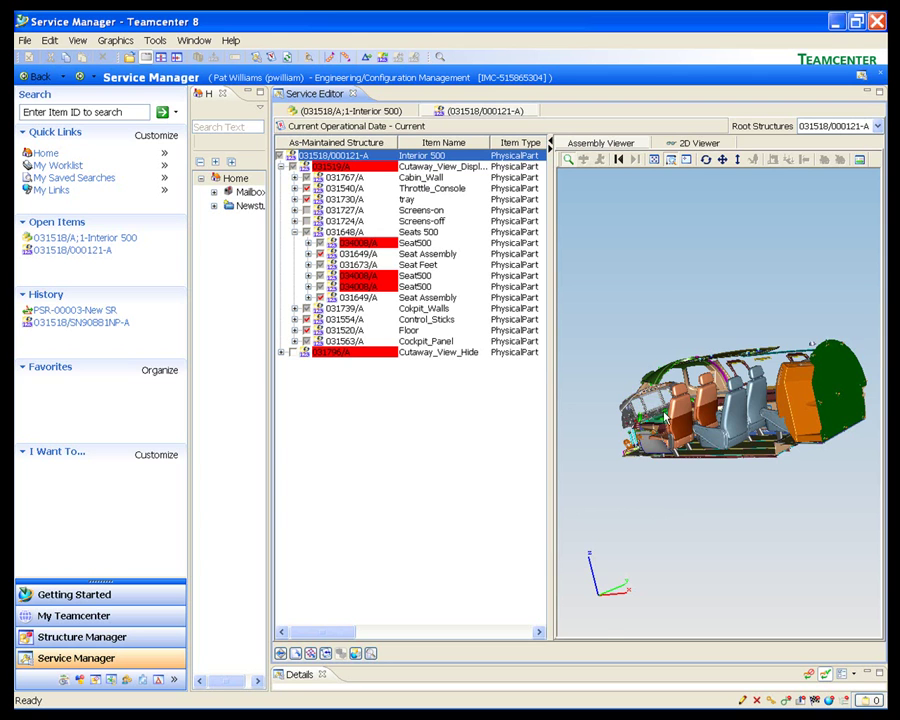
{"action": "left_click_drag", "start_coordinate": [622, 378], "coordinate": [665, 418]}
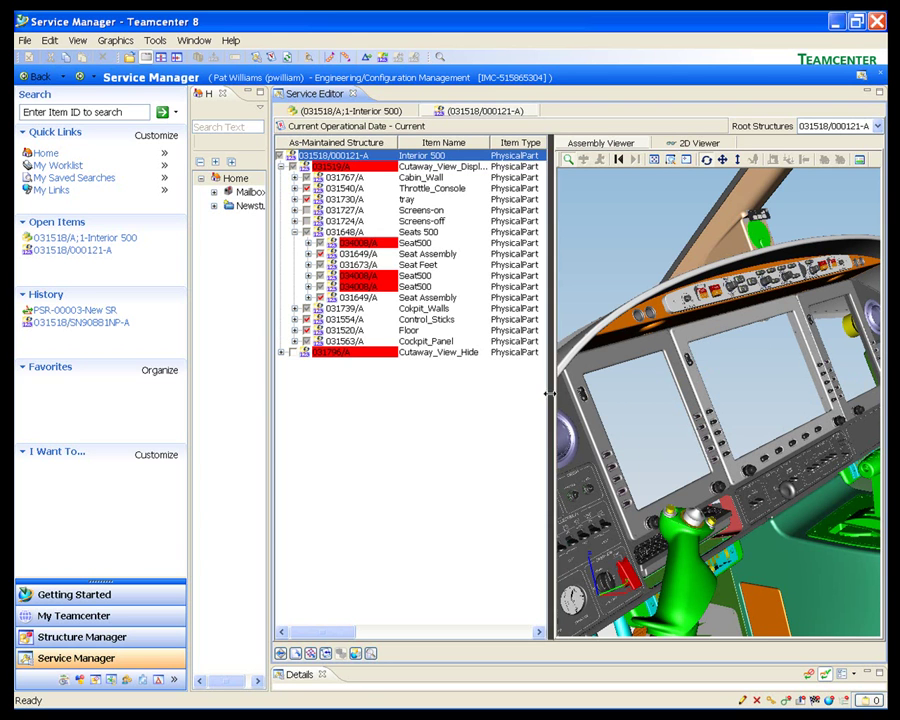
{"action": "left_click_drag", "start_coordinate": [552, 393], "coordinate": [724, 378]}
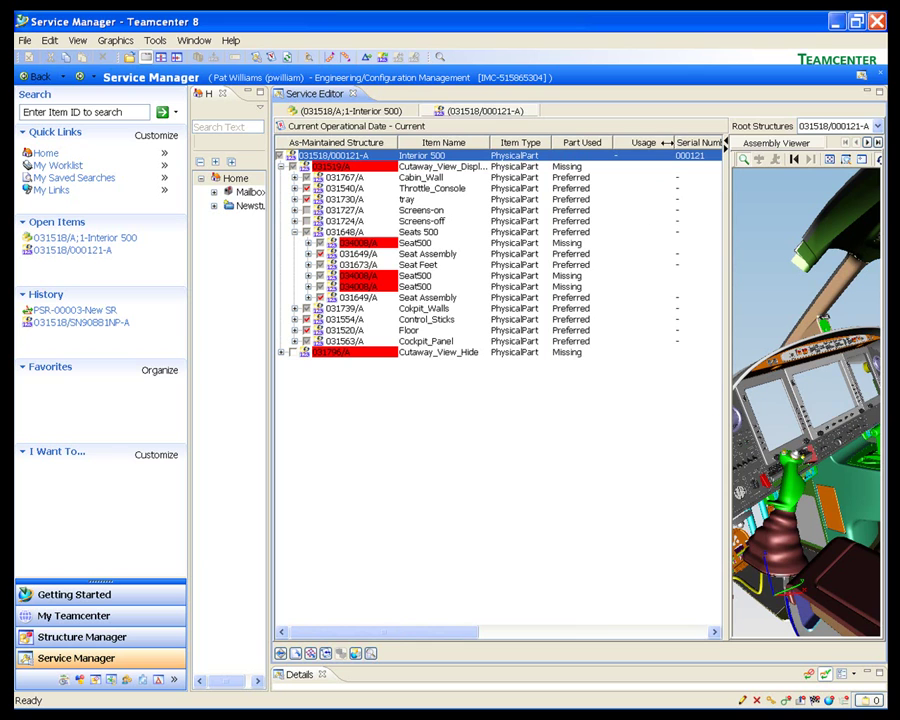
- Narrow the Usage column to reveal Serial Number, select two missing Seat500 rows, and return to My Worklist
{"action": "left_click_drag", "start_coordinate": [666, 143], "coordinate": [646, 143]}
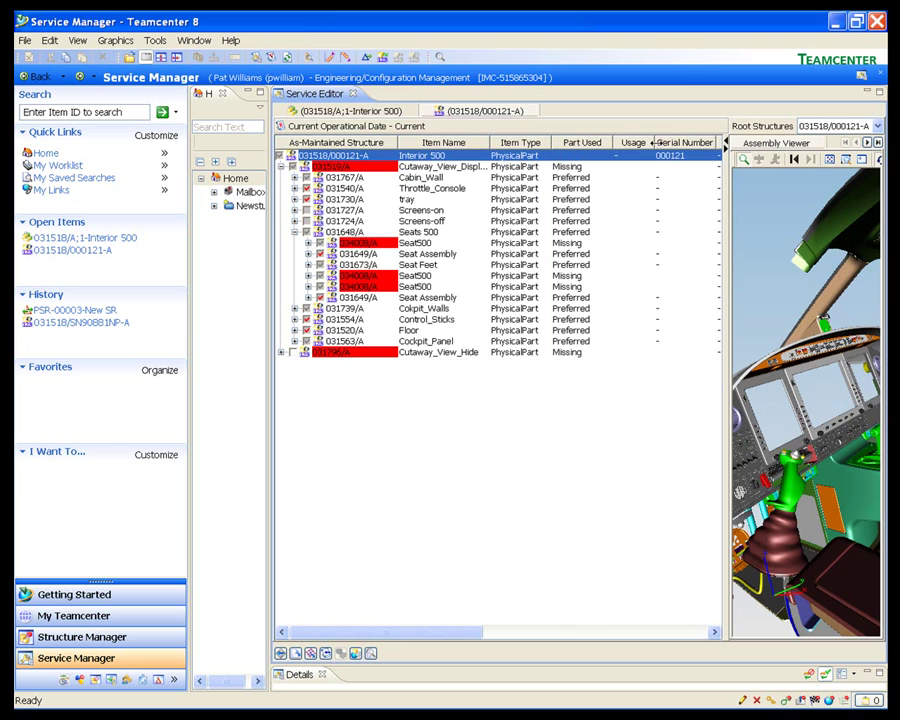
{"action": "left_click", "coordinate": [662, 246]}
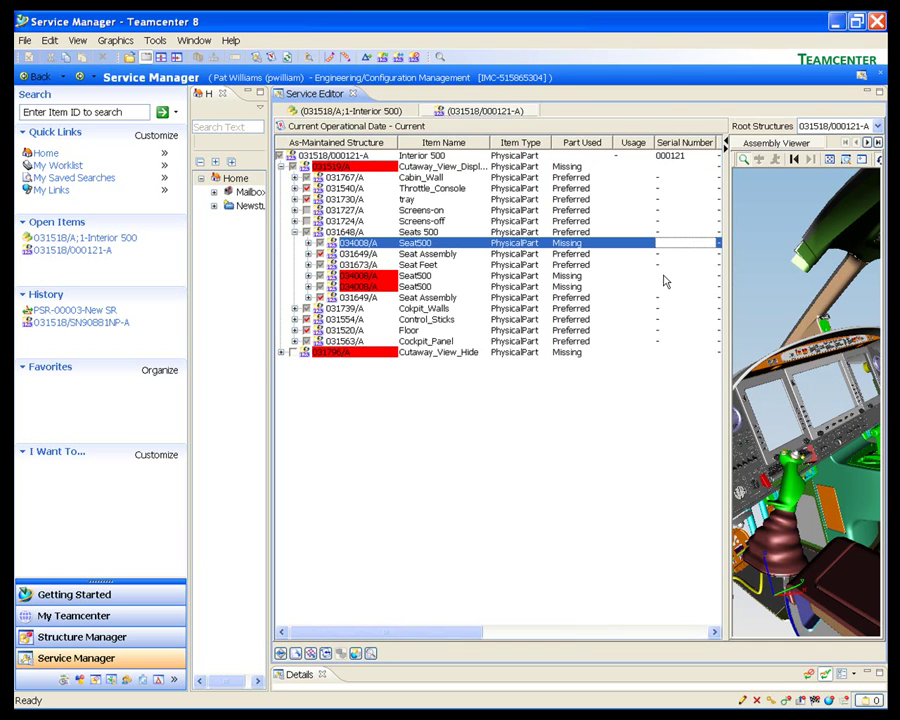
{"action": "left_click", "coordinate": [664, 276]}
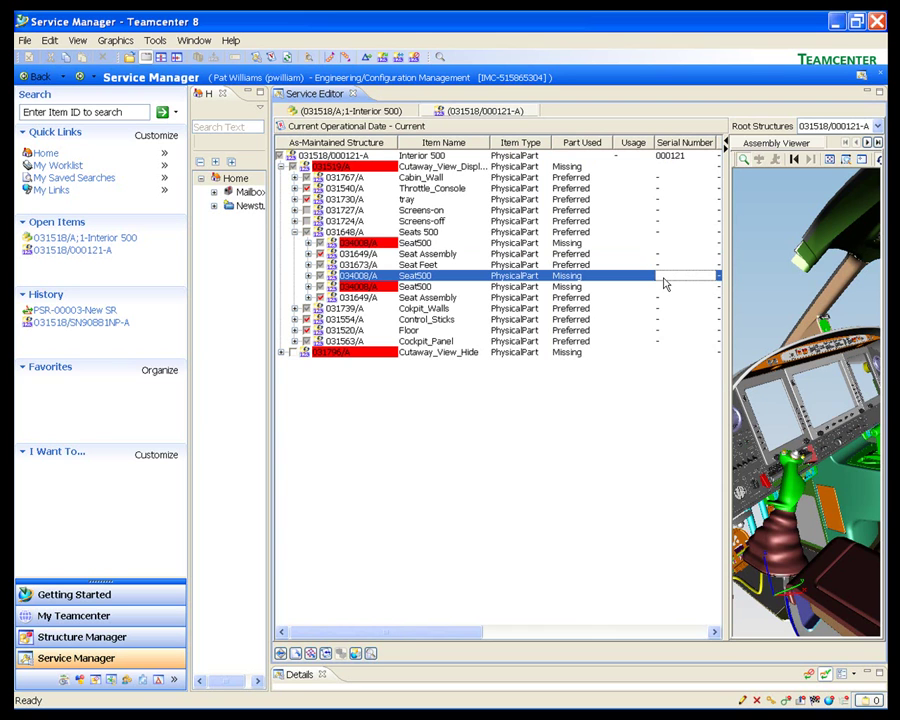
{"action": "left_click", "coordinate": [72, 166]}
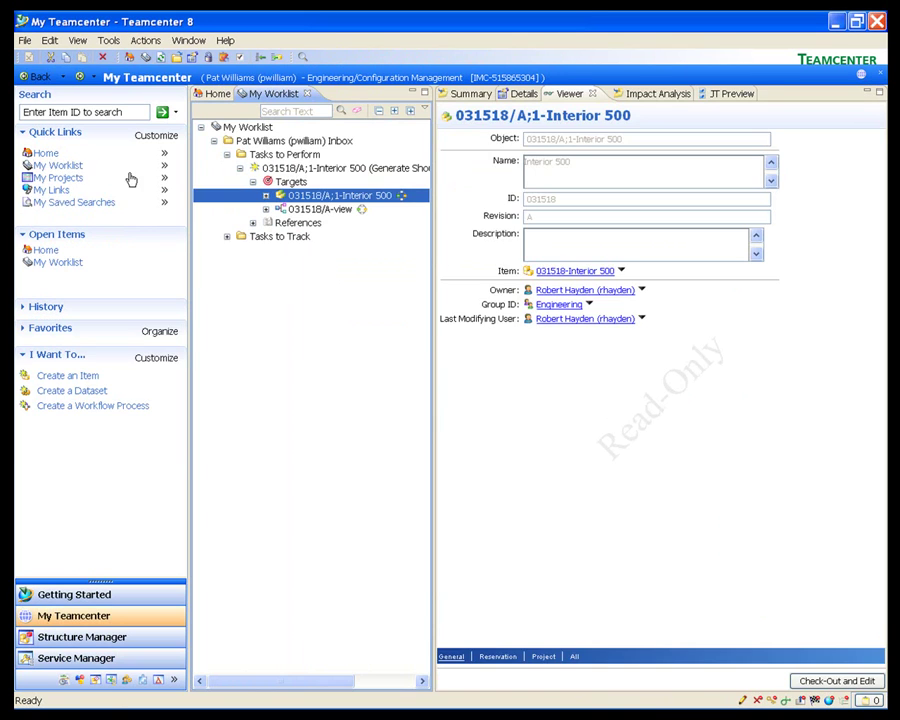
- Complete the Generate Should-Build Configuration task with comments on the entertainment system option and sending to operations
{"action": "left_click", "coordinate": [293, 169]}
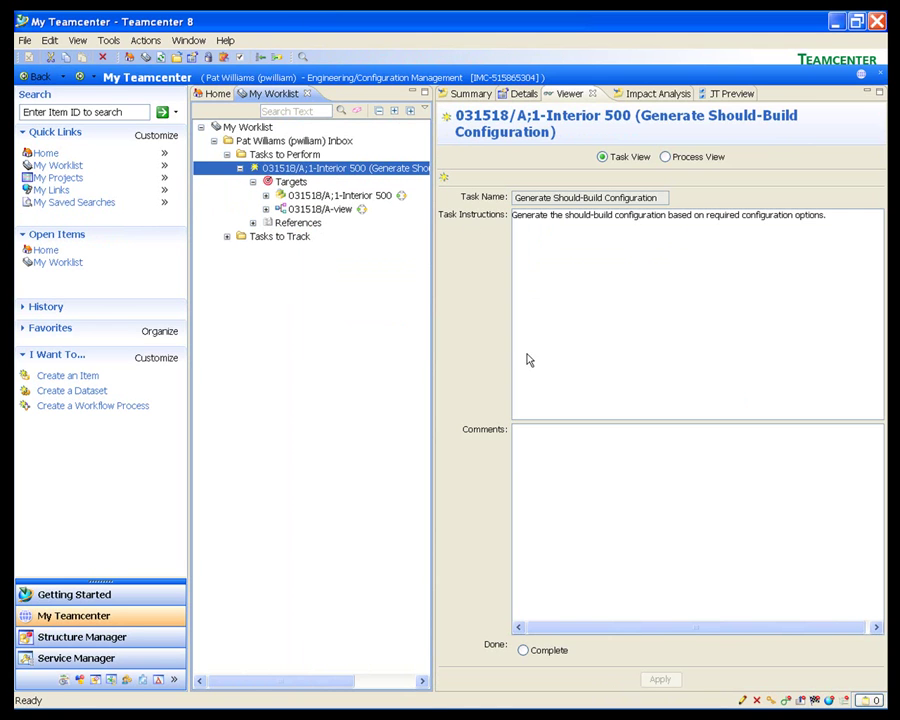
{"action": "left_click", "coordinate": [533, 505]}
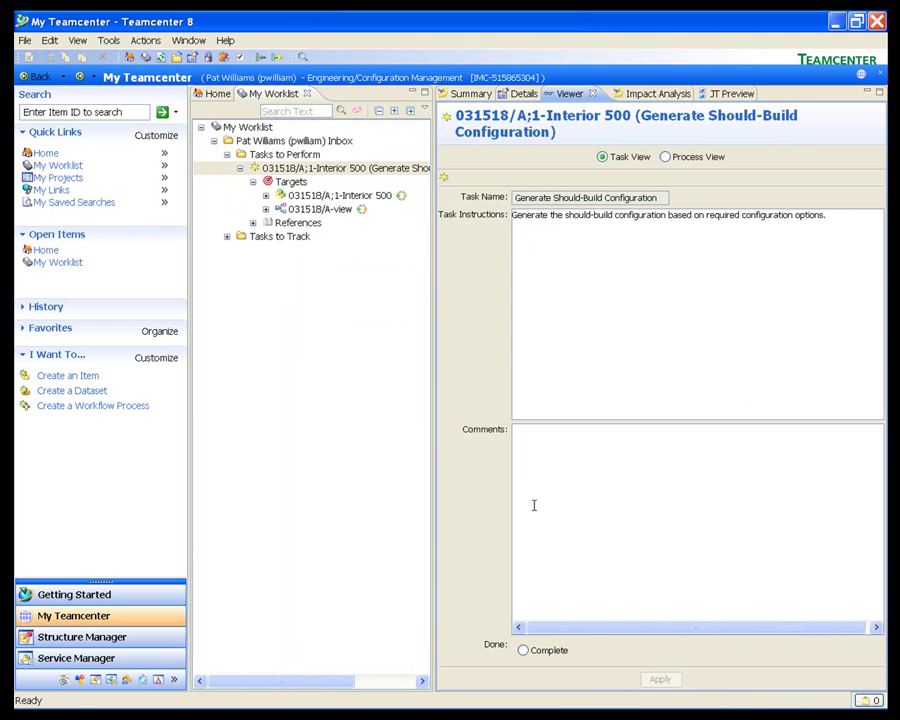
{"action": "type", "text": "Should build is generated with entertainment system option"}
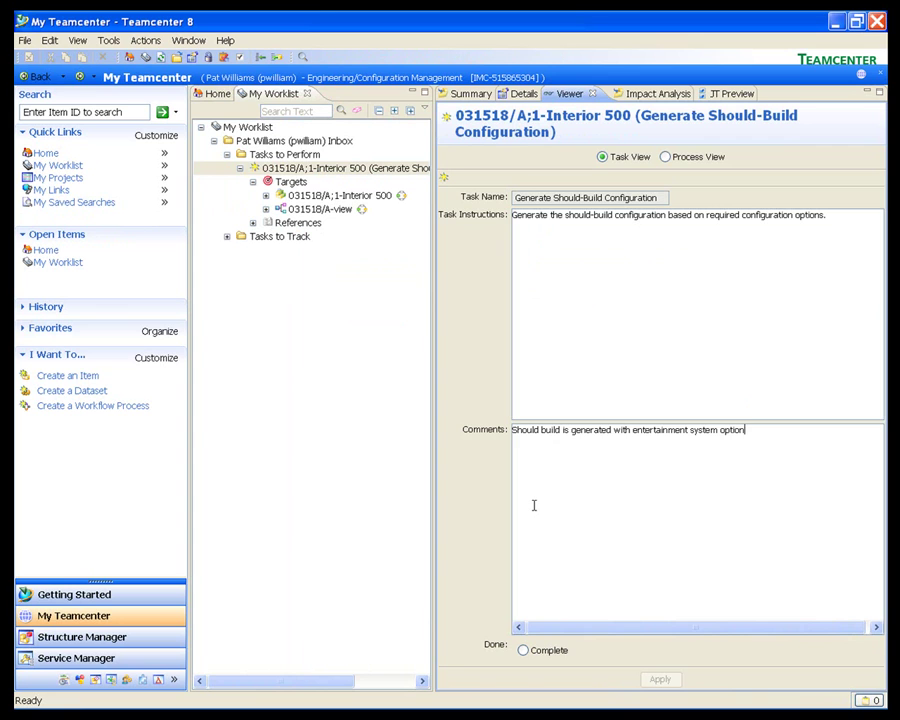
{"action": "key", "text": "Return"}
{"action": "type", "text": "Configuration can now be sent to operations"}
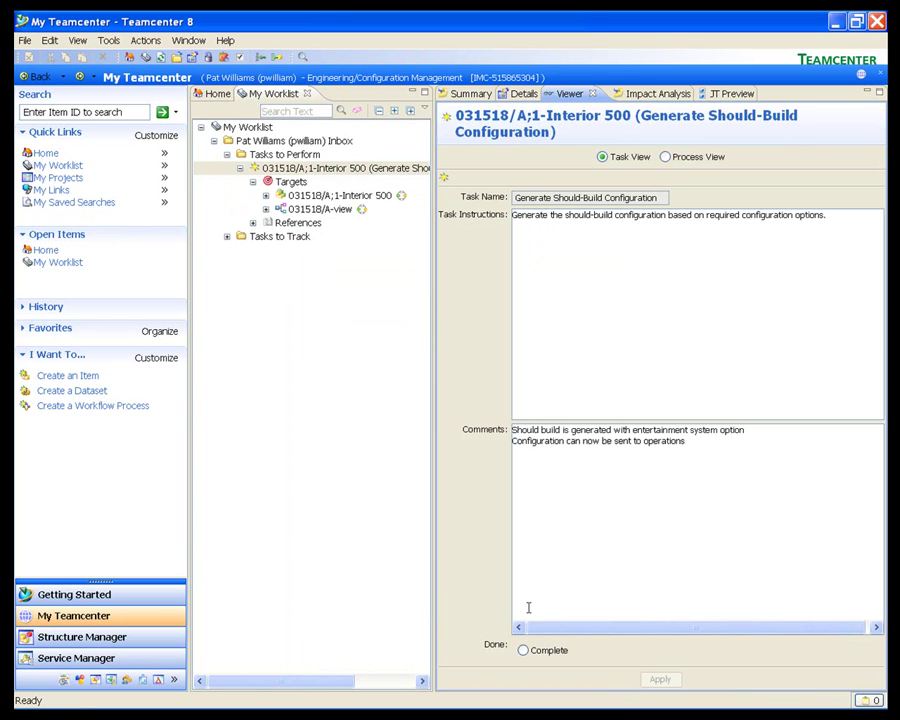
{"action": "left_click", "coordinate": [523, 650]}
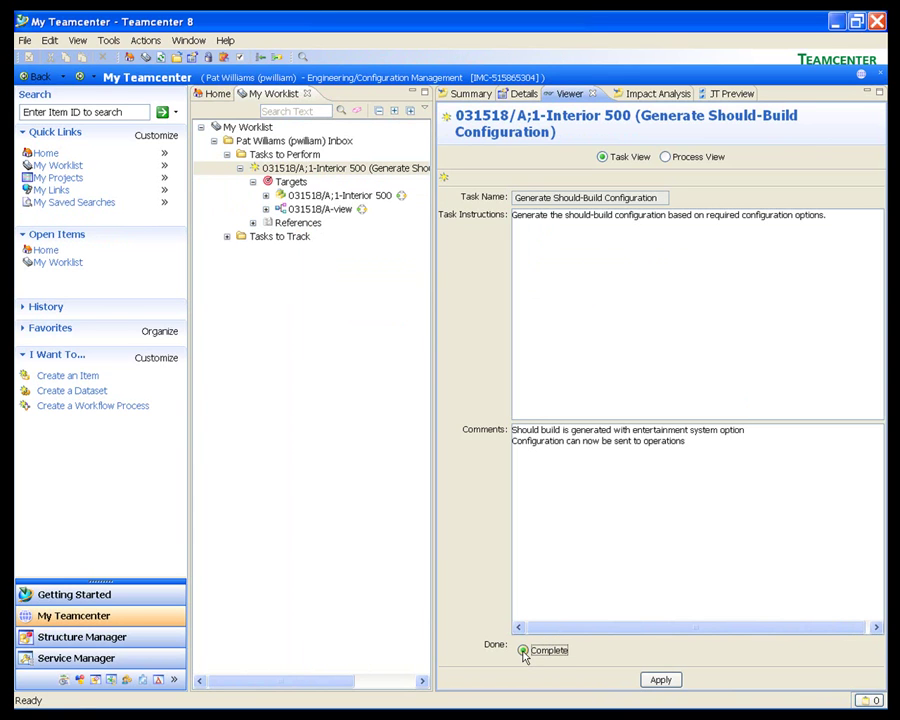
{"action": "left_click", "coordinate": [659, 680]}
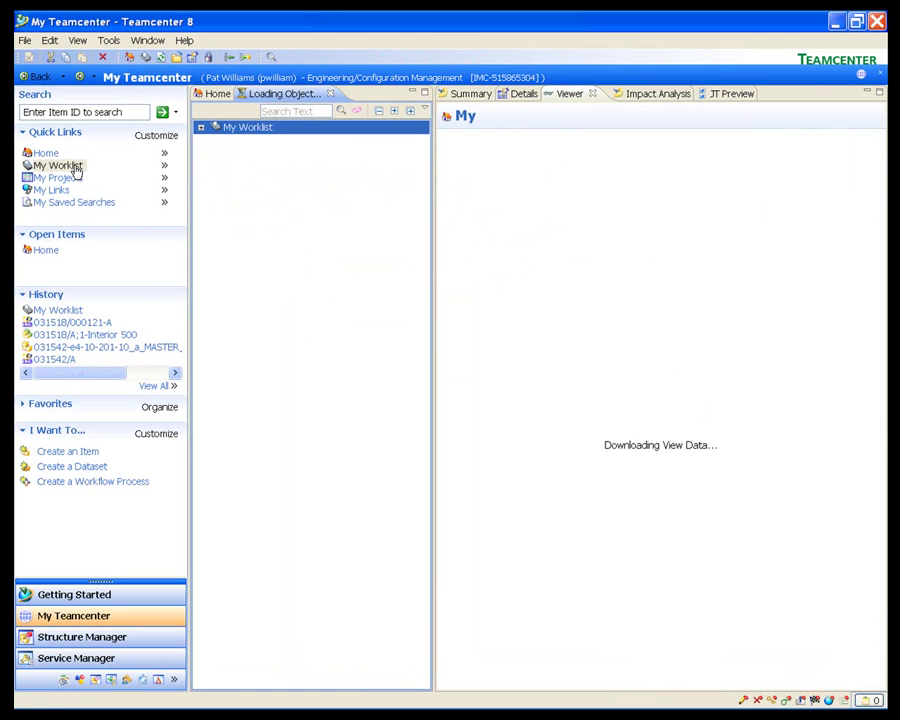
- Open the Reconcile As-Built Configuration task for 031518/000121-A and bring up Tools > Import
{"action": "left_click", "coordinate": [227, 156]}
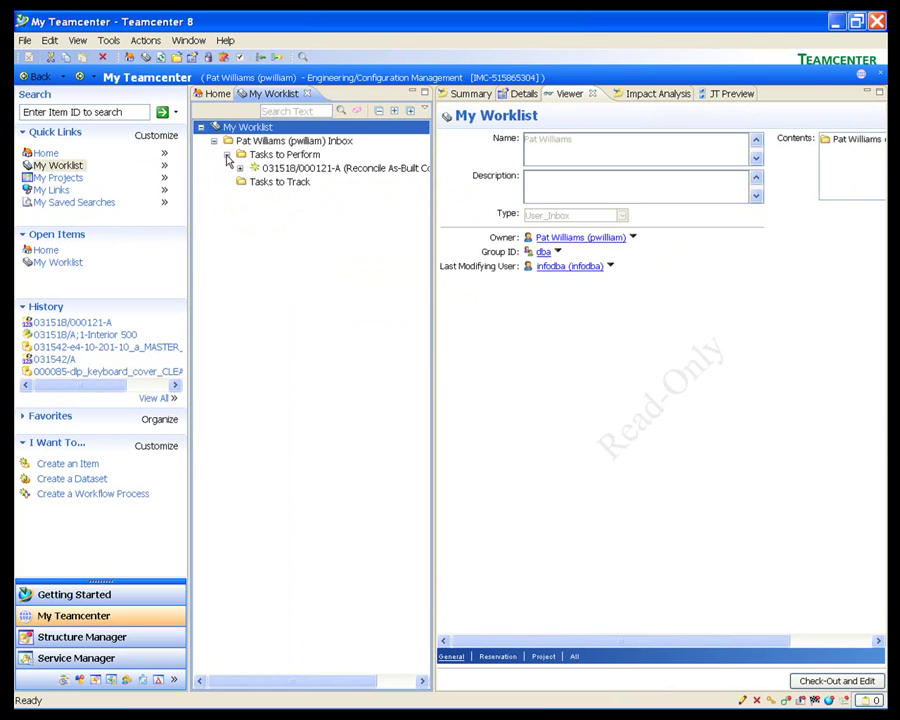
{"action": "left_click", "coordinate": [262, 169]}
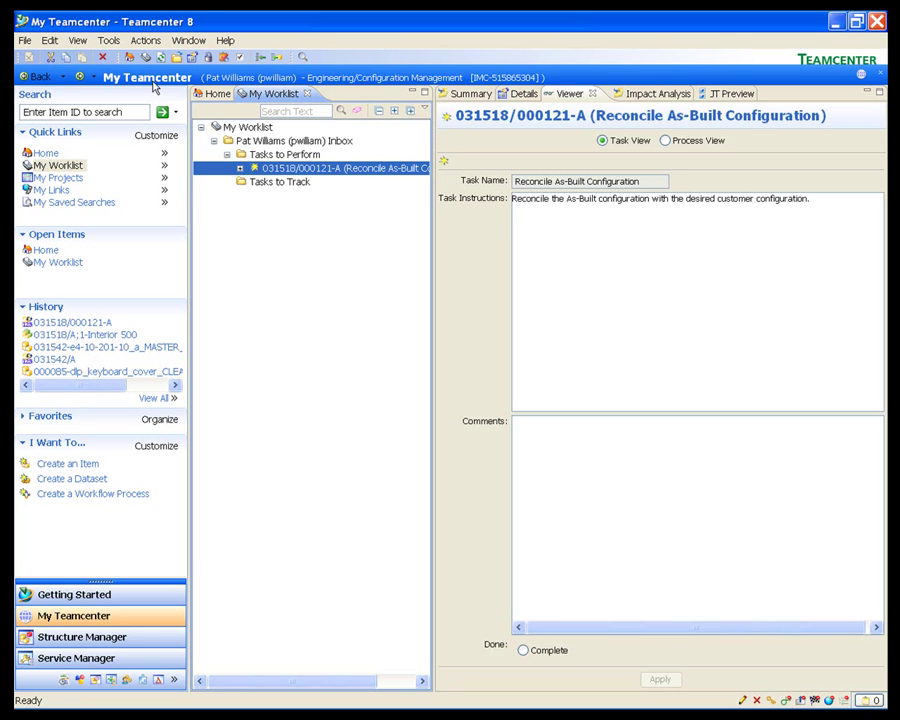
{"action": "left_click", "coordinate": [110, 41]}
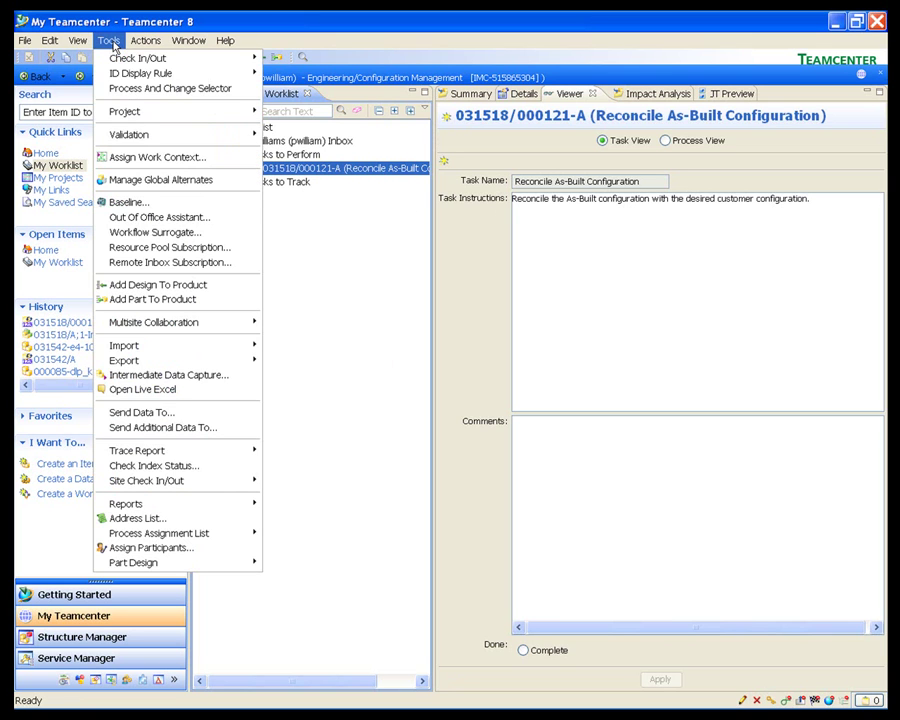
- Import 031518SN000121_BuildRecord.xml through PLM XML Import in AsMaintainedDataImport mode
{"action": "mouse_move", "coordinate": [175, 345]}
{"action": "left_click", "coordinate": [289, 362]}
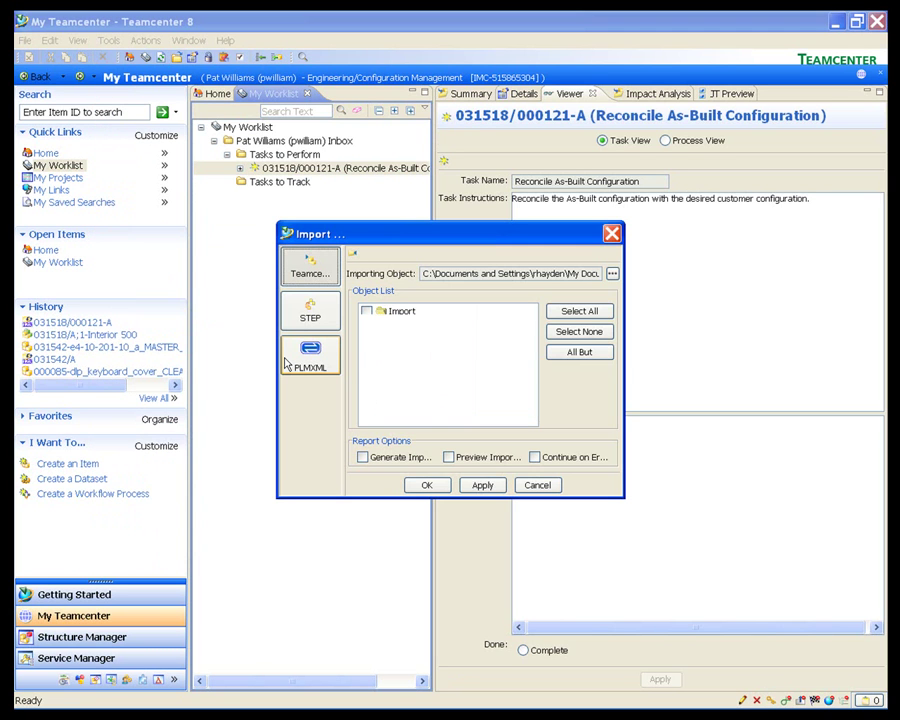
{"action": "left_click", "coordinate": [311, 362]}
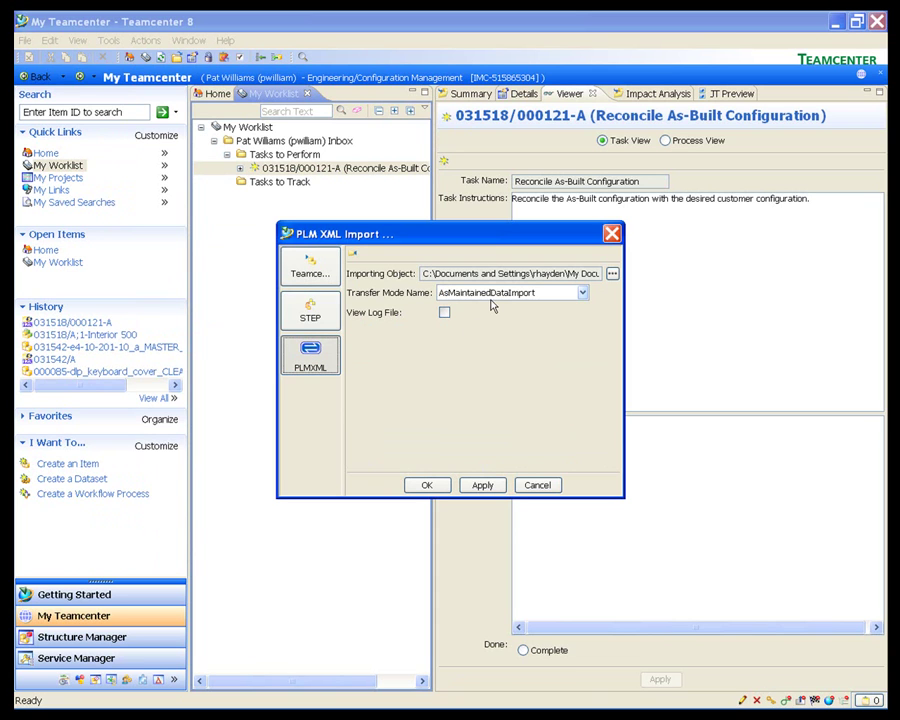
{"action": "left_click", "coordinate": [613, 276]}
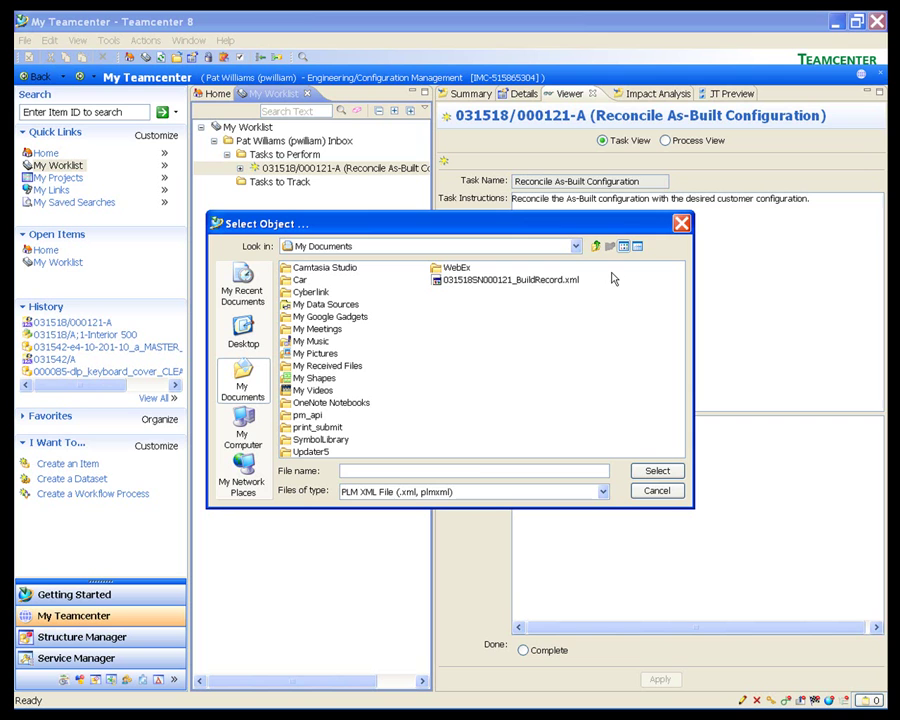
{"action": "left_click", "coordinate": [514, 282]}
{"action": "left_click", "coordinate": [657, 470]}
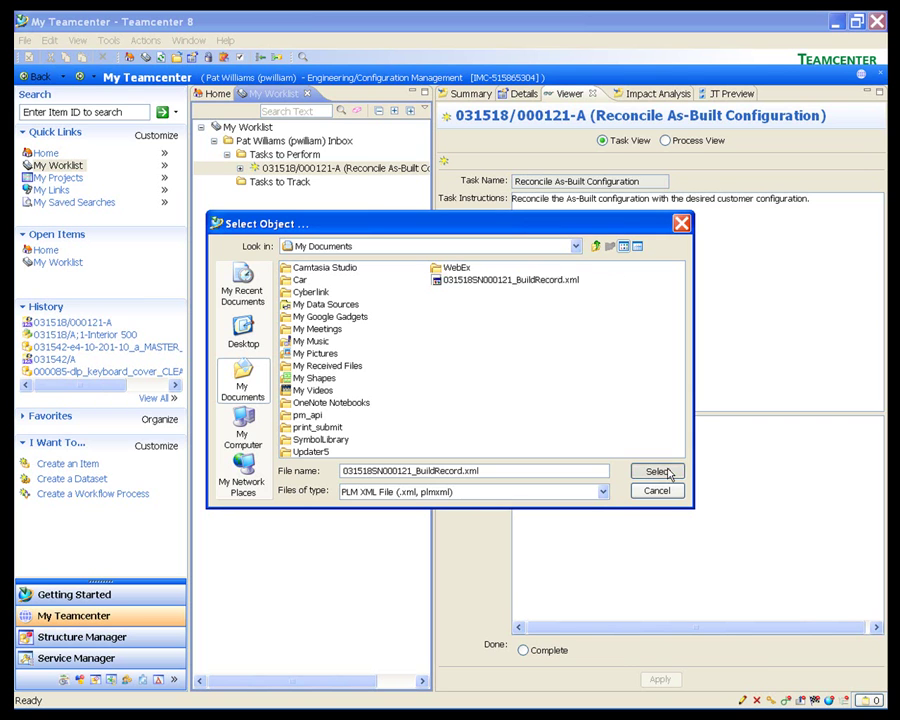
{"action": "left_click", "coordinate": [426, 485]}
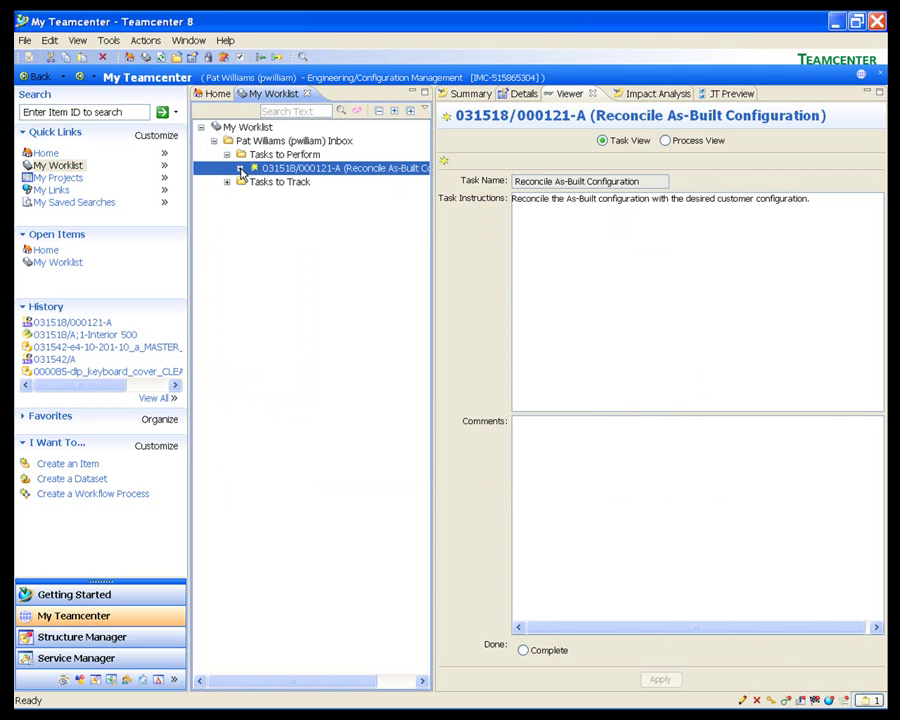
{"action": "left_click", "coordinate": [240, 168]}
- Send the task target 031518/000121-A to Service Manager
{"action": "left_click", "coordinate": [253, 182]}
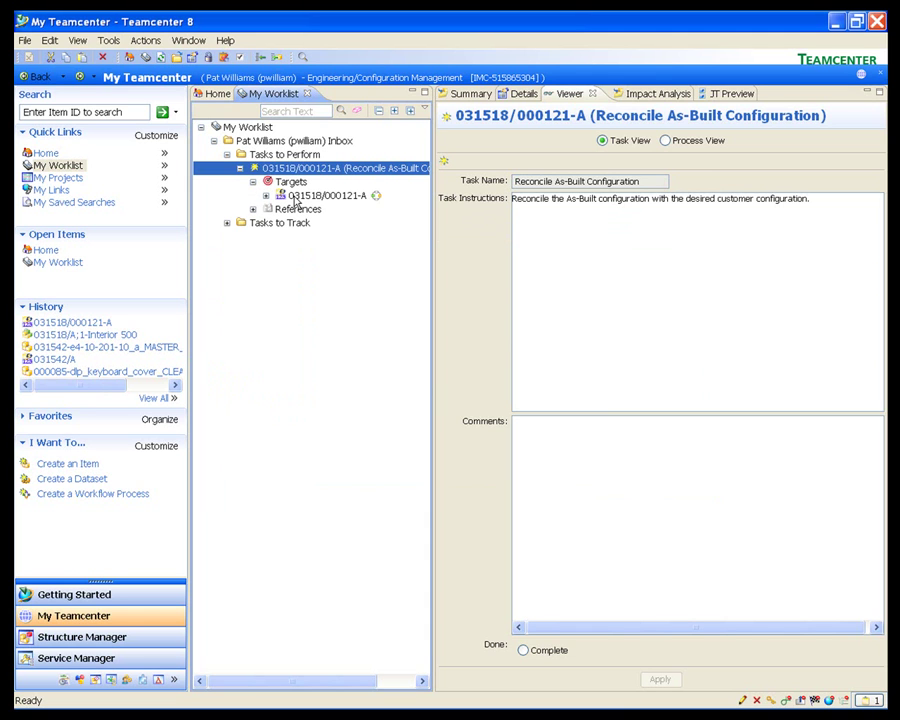
{"action": "right_click", "coordinate": [337, 202]}
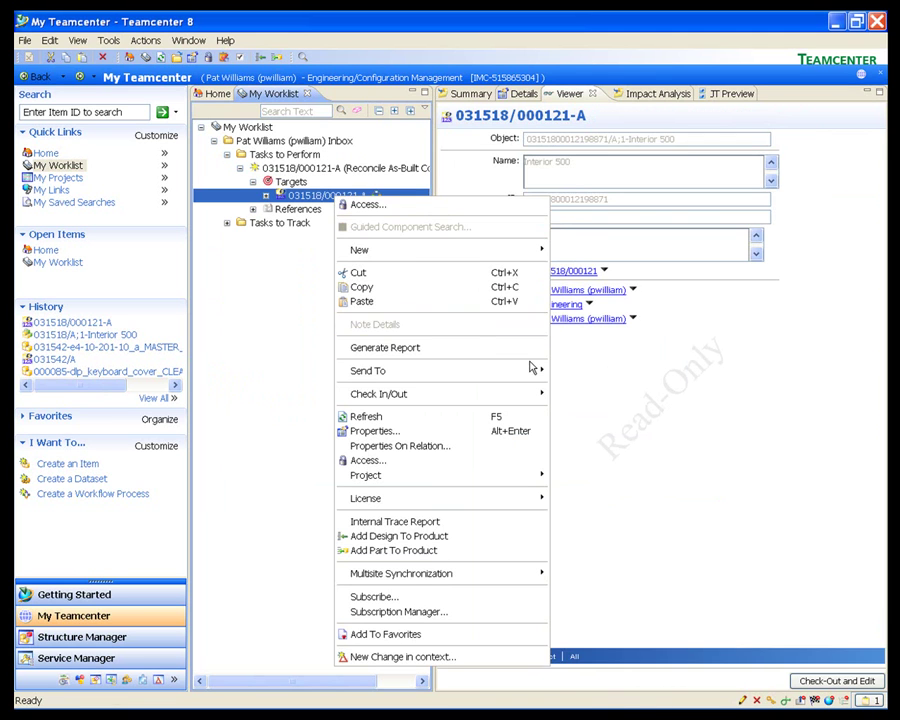
{"action": "mouse_move", "coordinate": [368, 370]}
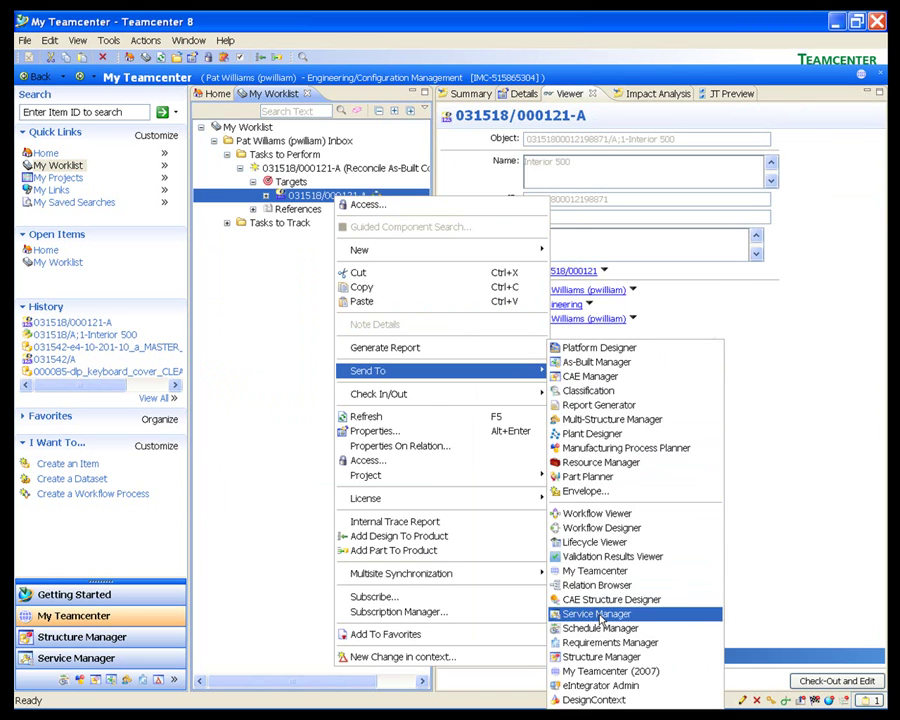
{"action": "left_click", "coordinate": [600, 613]}
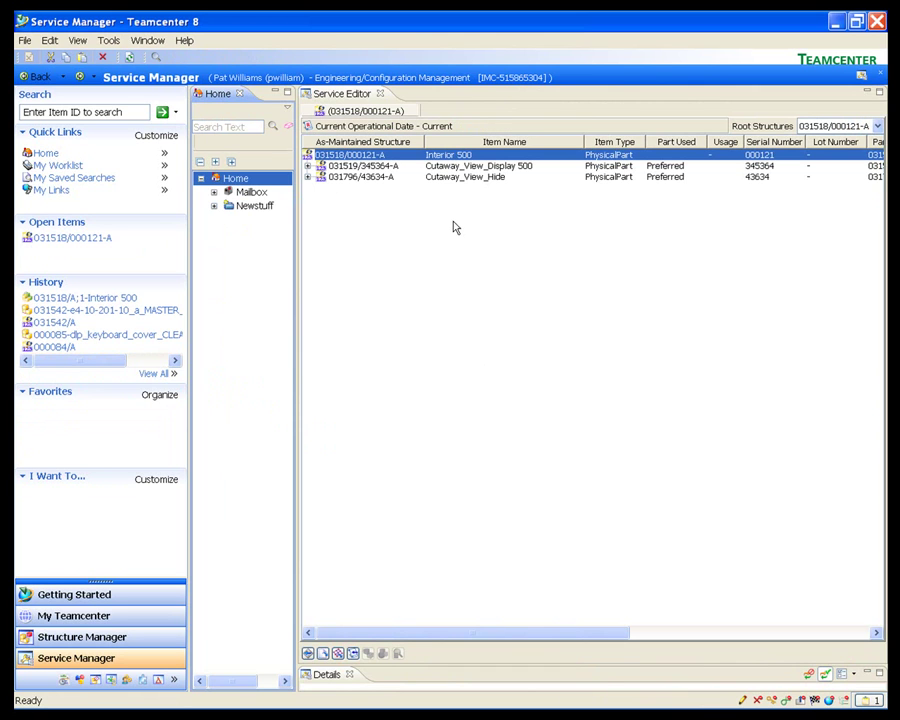
- Expand 031519/345364-A and its 031648/A Seats 500 assembly to reveal the Seat500 parts
{"action": "left_click", "coordinate": [308, 168]}
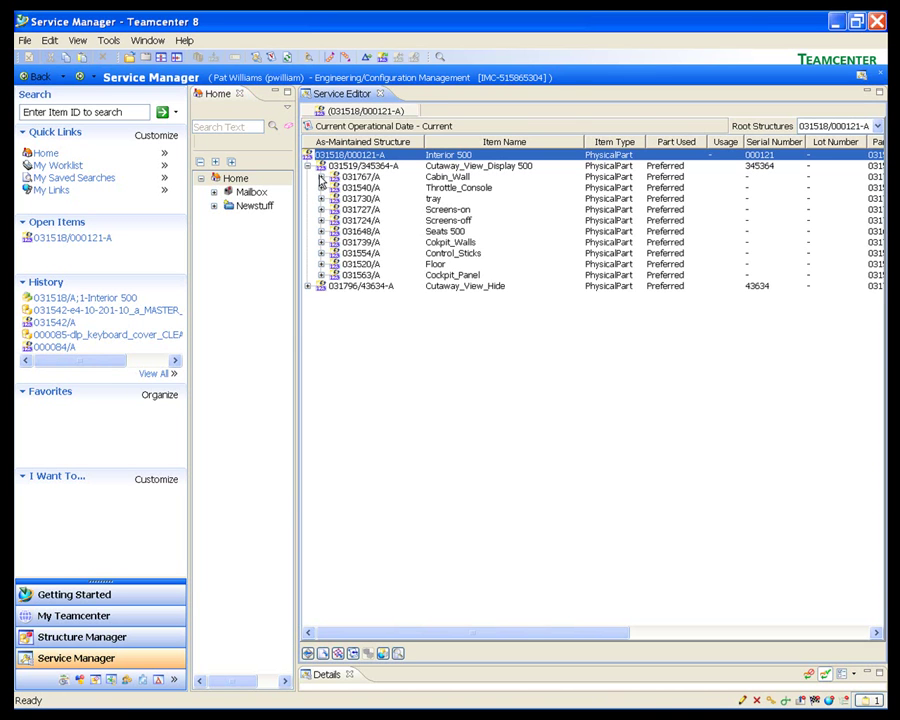
{"action": "left_click", "coordinate": [321, 232]}
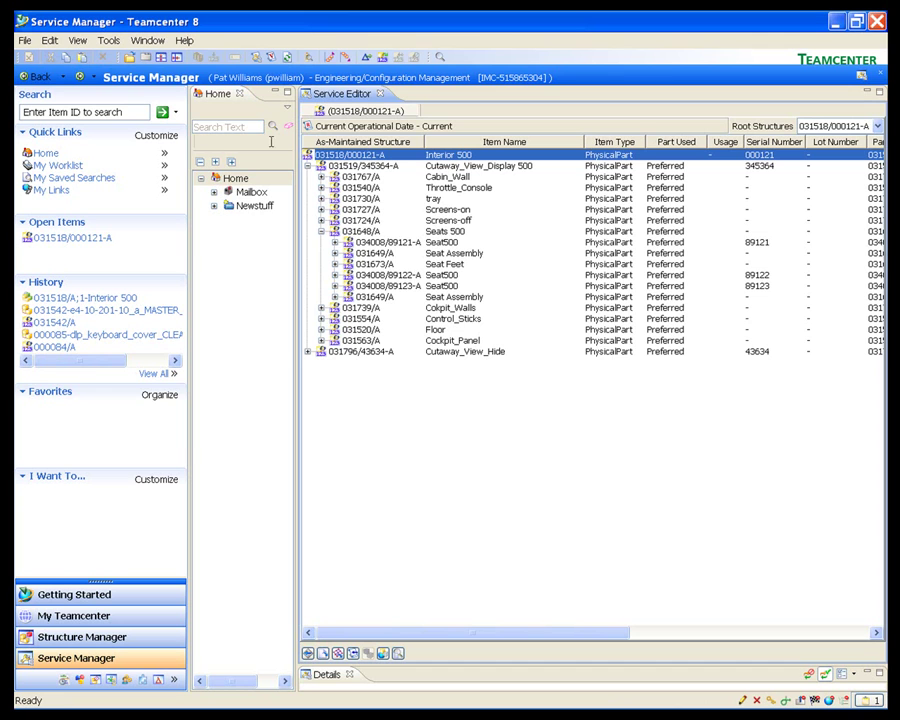
- Load 031519/345364-A into the Assembly Viewer, fit the cabin model, and widen the tree panel
{"action": "left_click", "coordinate": [147, 60]}
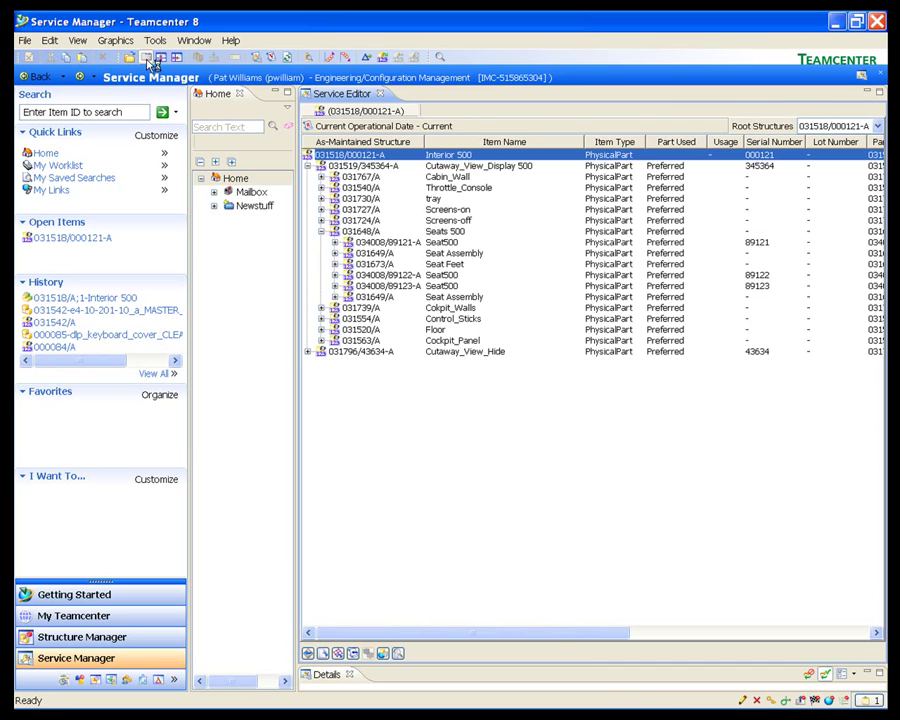
{"action": "left_click", "coordinate": [321, 168]}
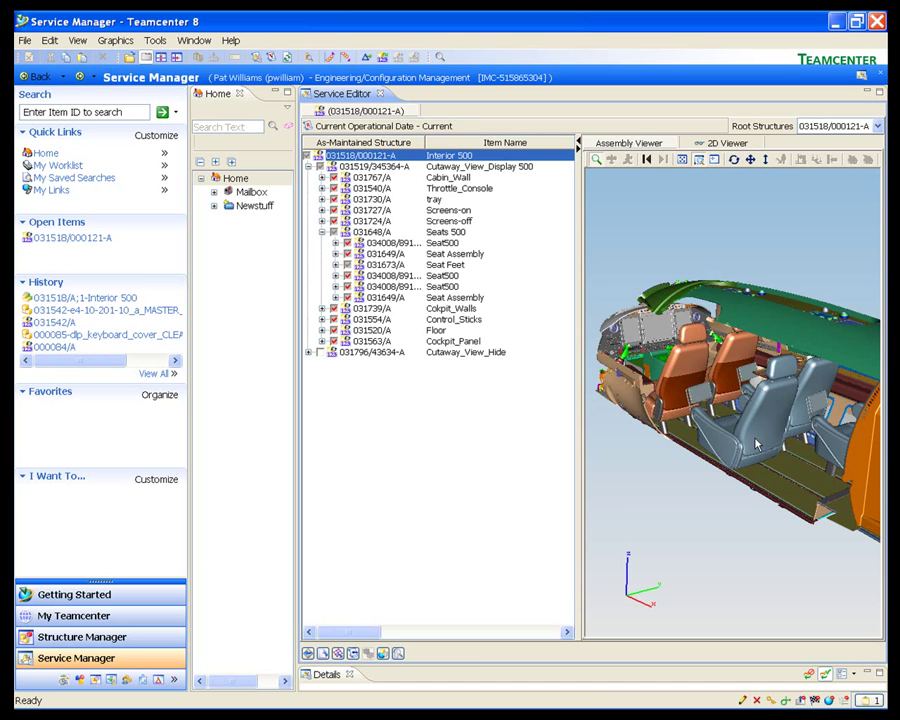
{"action": "scroll", "coordinate": [757, 445], "scroll_direction": "up", "scroll_amount": 5}
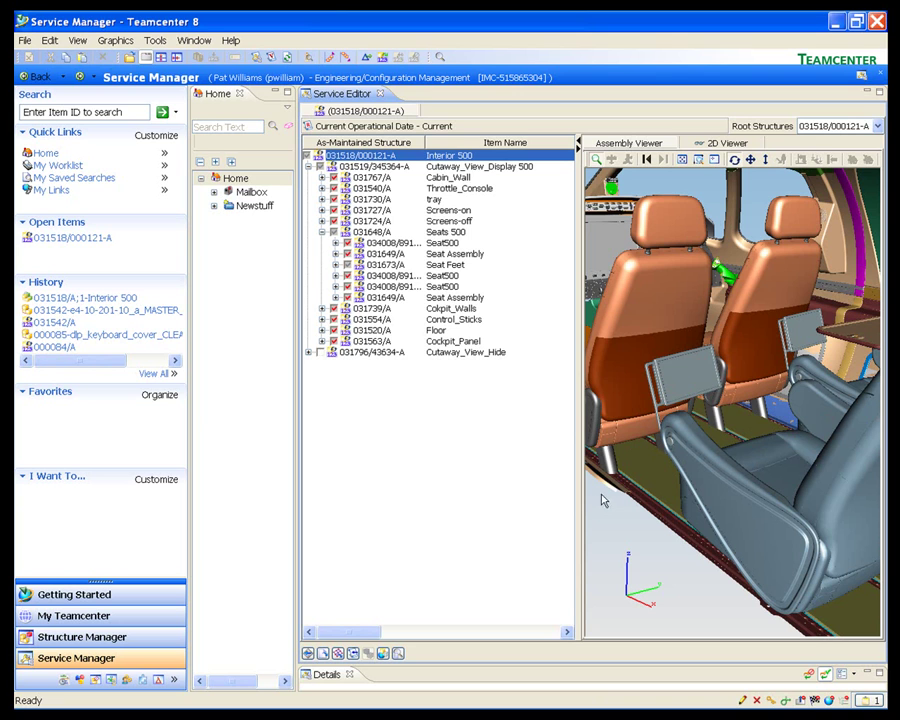
{"action": "left_click", "coordinate": [683, 162]}
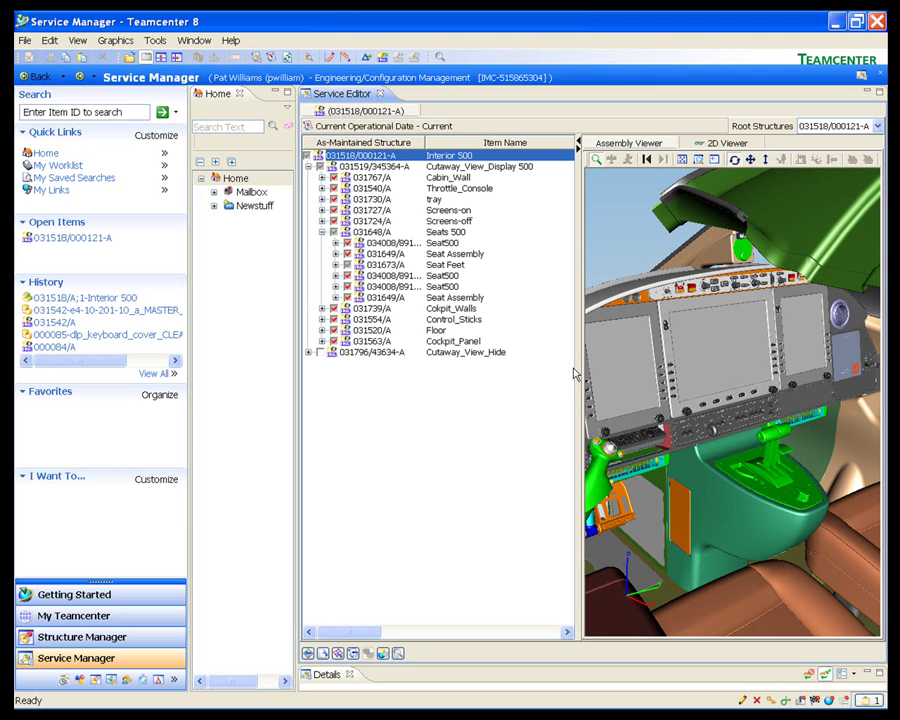
{"action": "left_click_drag", "start_coordinate": [577, 368], "coordinate": [706, 367]}
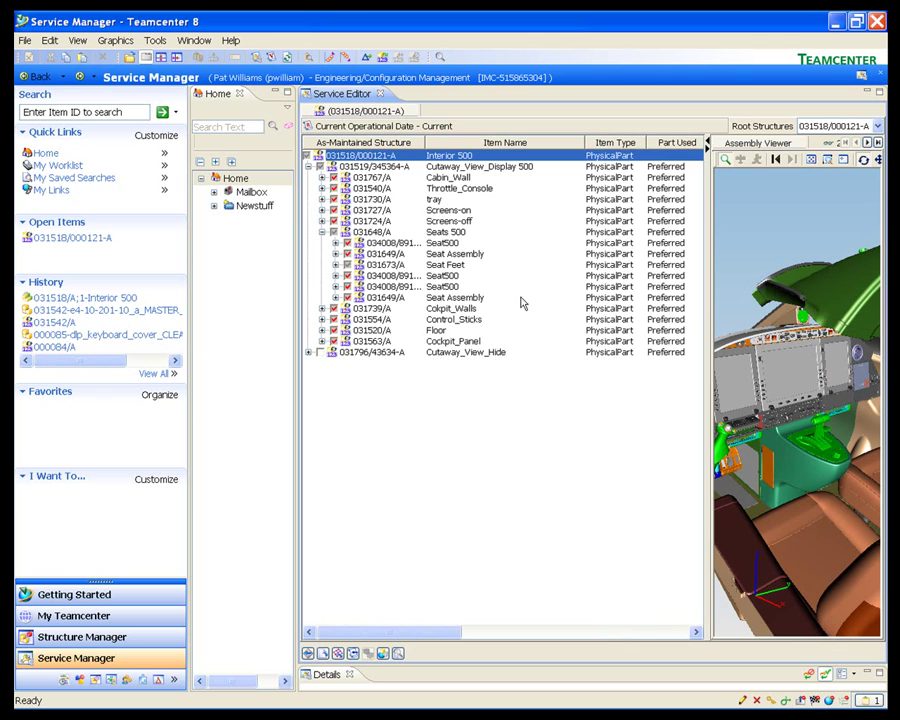
- Inspect Cockpit_Panel parts 000085/A and 000084/A, then extra part 031542/A under Throttle_Console
{"action": "left_click", "coordinate": [321, 342]}
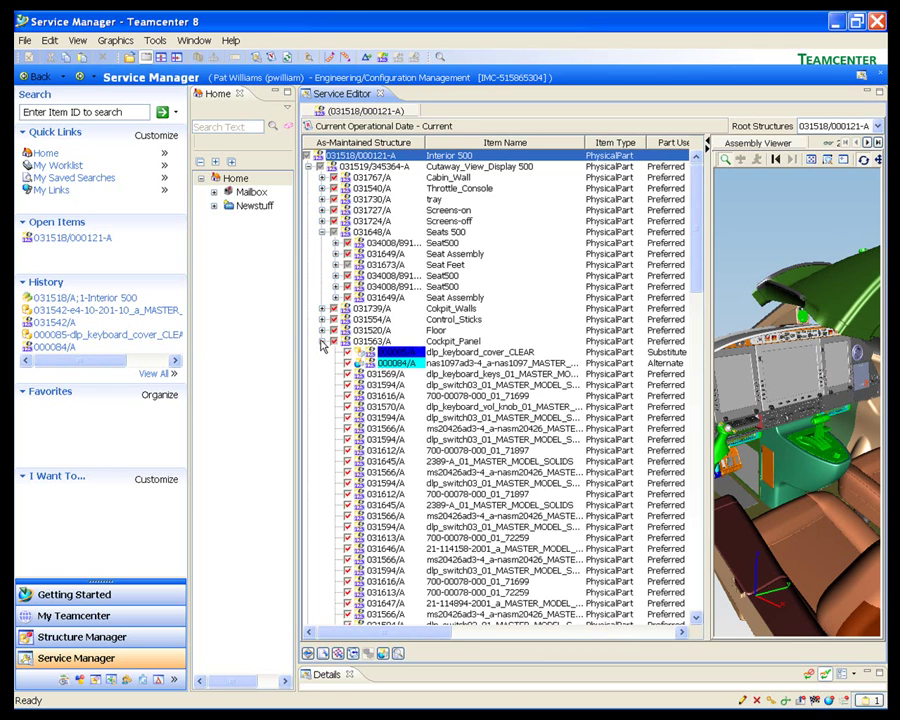
{"action": "left_click", "coordinate": [669, 353]}
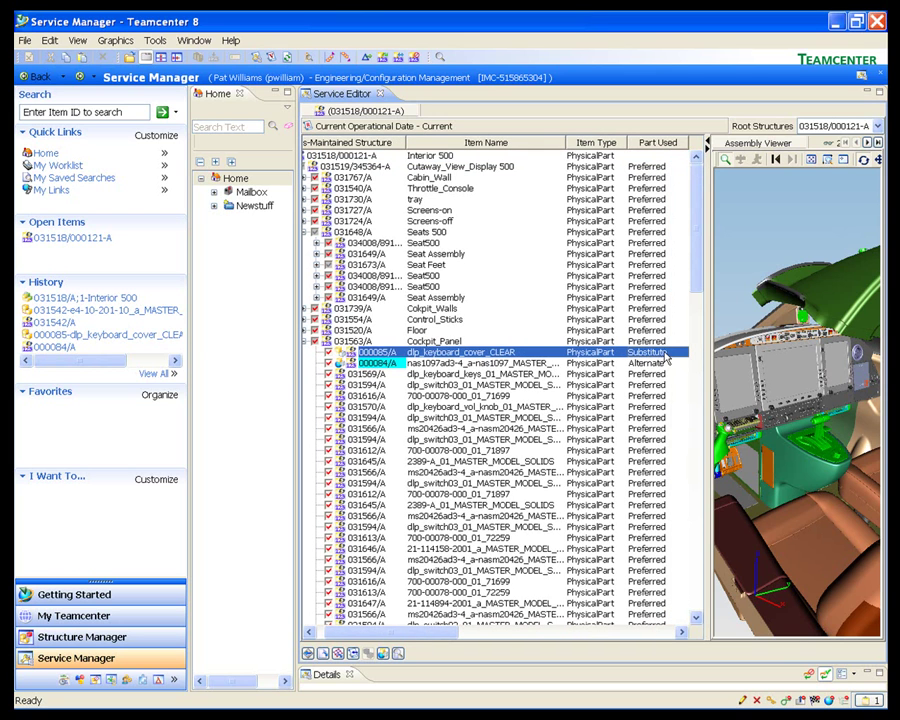
{"action": "left_click", "coordinate": [651, 365]}
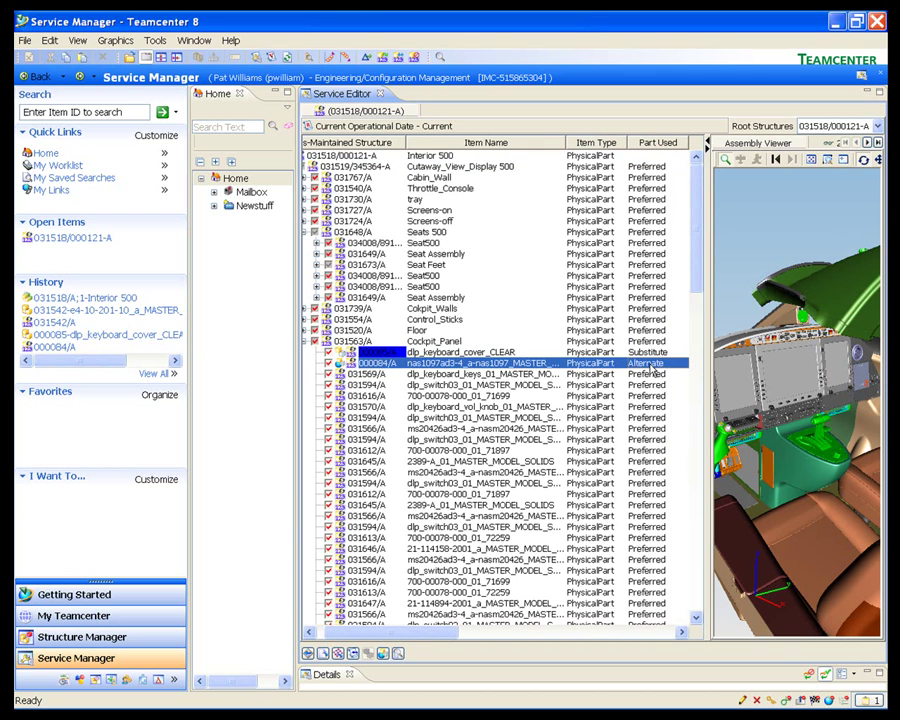
{"action": "left_click", "coordinate": [304, 342]}
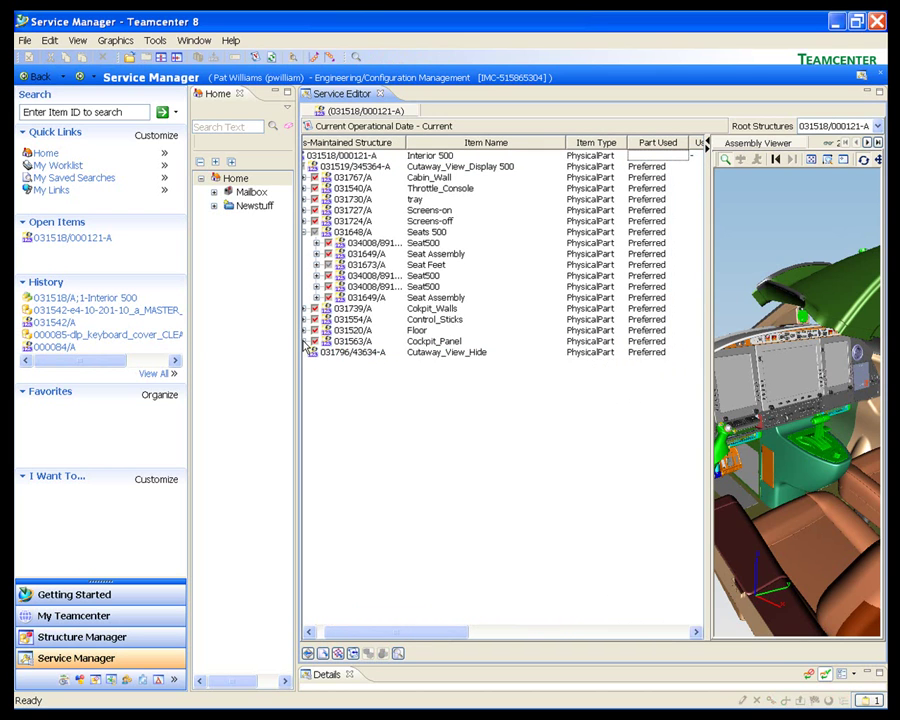
{"action": "left_click", "coordinate": [304, 188]}
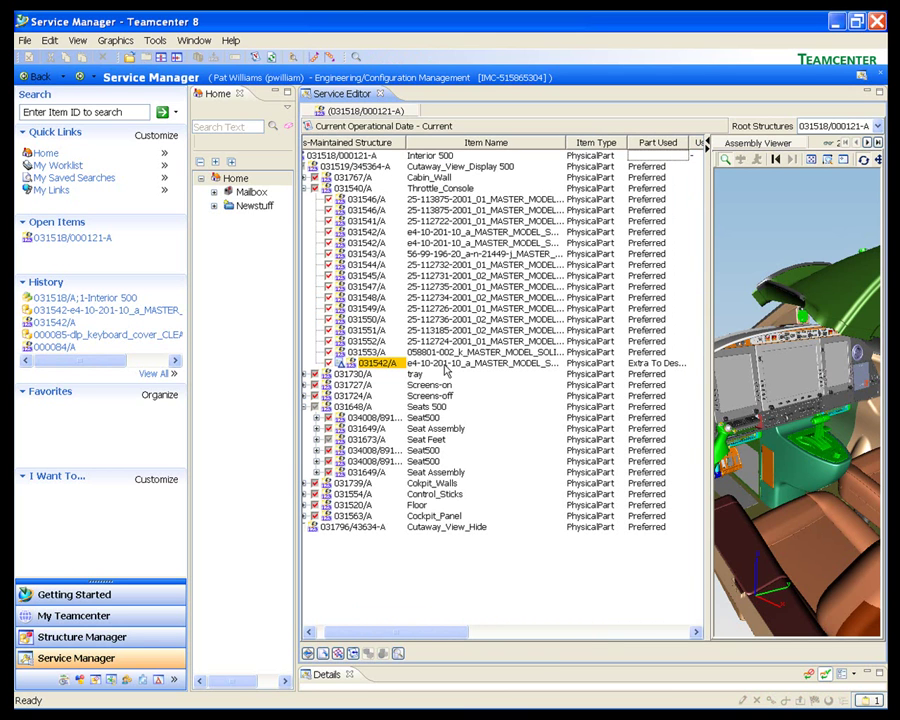
{"action": "left_click", "coordinate": [655, 364]}
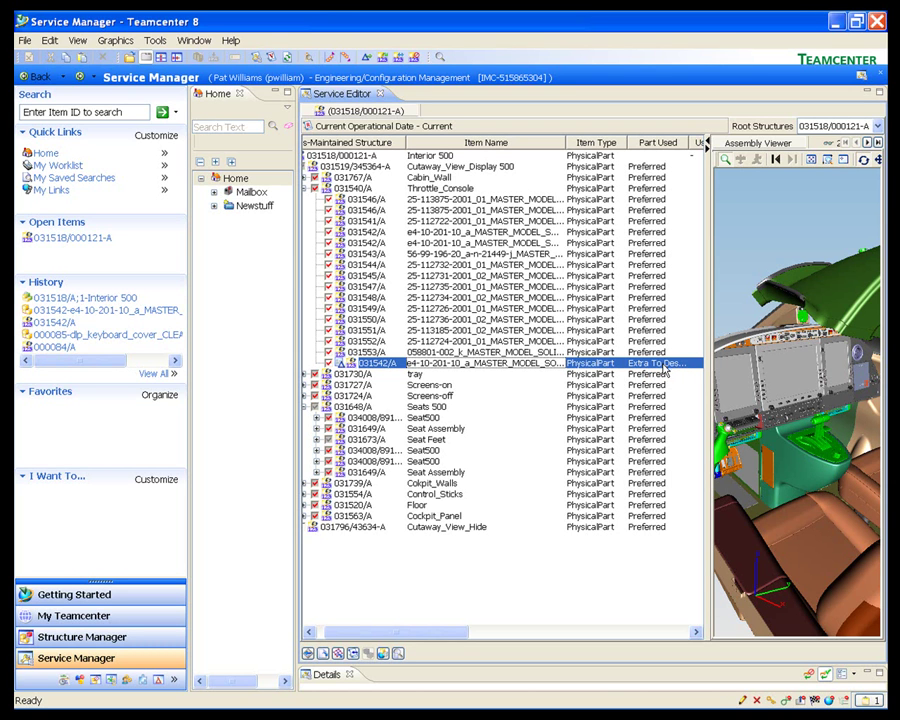
- Open 031518/A;1-Interior 500 in a split panel and expand Cutaway_View_Display 500 and Seats 500
{"action": "left_click", "coordinate": [106, 301]}
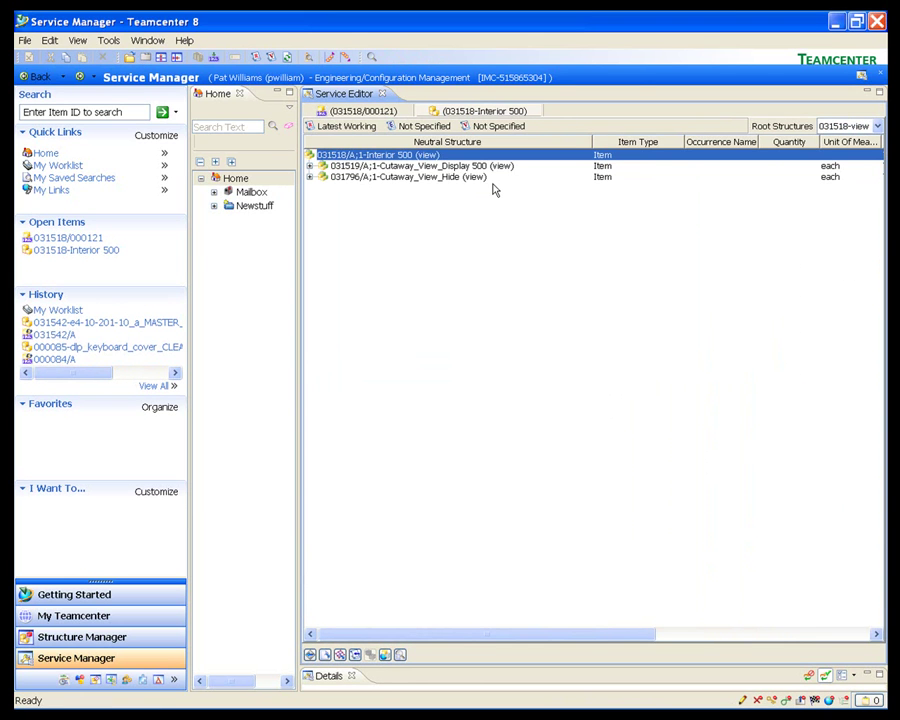
{"action": "right_click", "coordinate": [470, 111]}
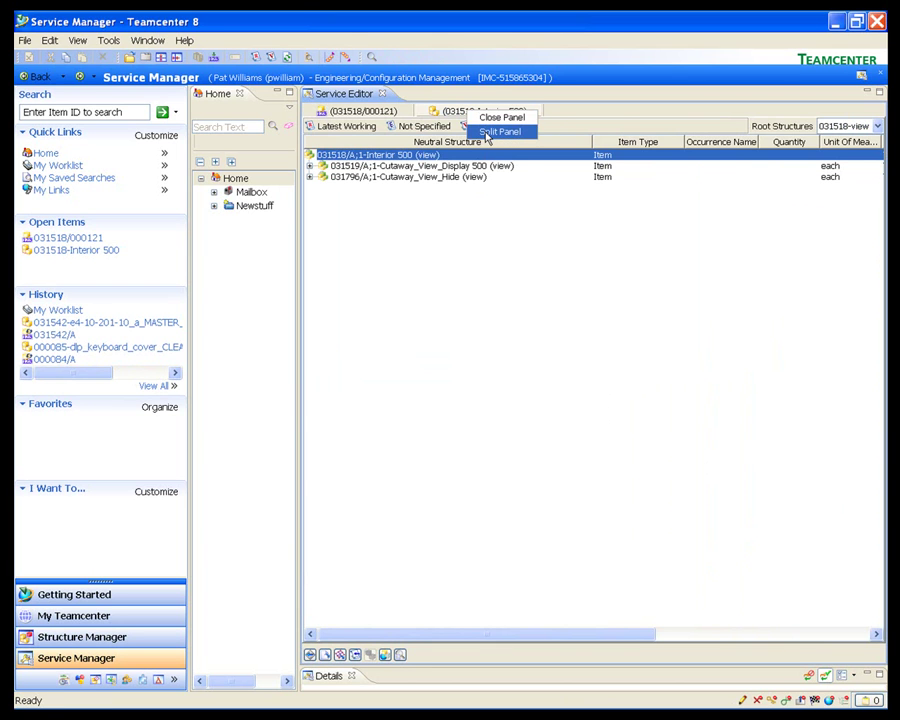
{"action": "left_click", "coordinate": [500, 131]}
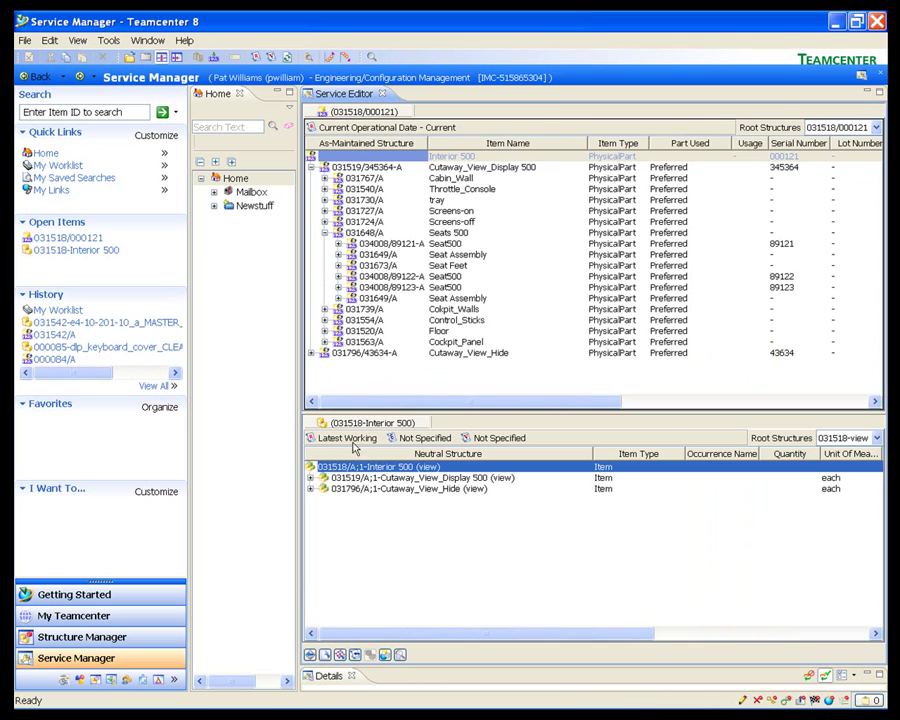
{"action": "left_click", "coordinate": [311, 478]}
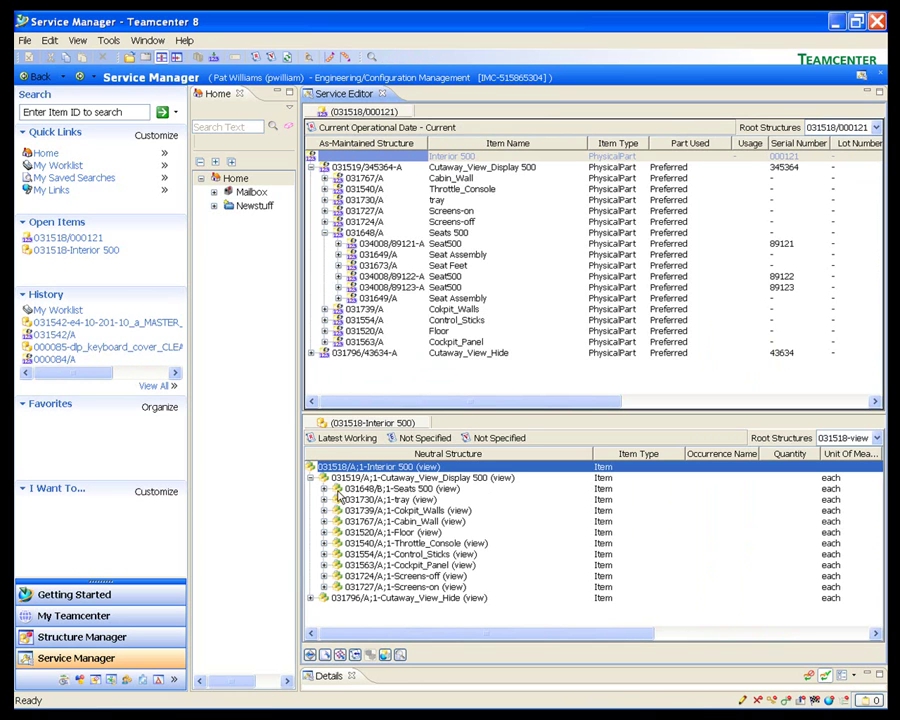
{"action": "left_click", "coordinate": [324, 489]}
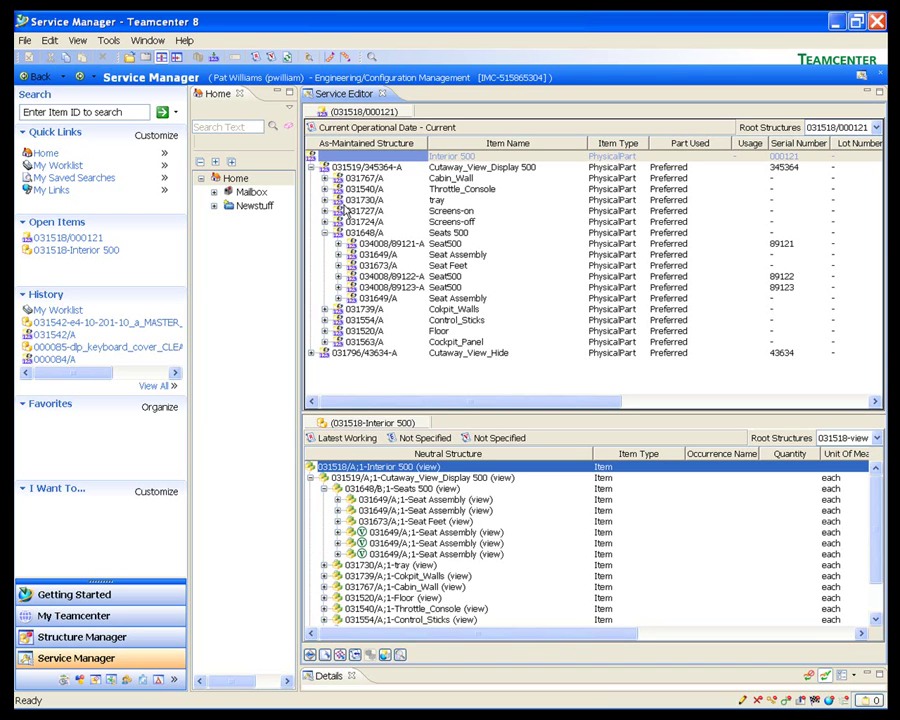
- Run As-Maintained Compare with Missing source and Partial match display options enabled
{"action": "left_click", "coordinate": [104, 40]}
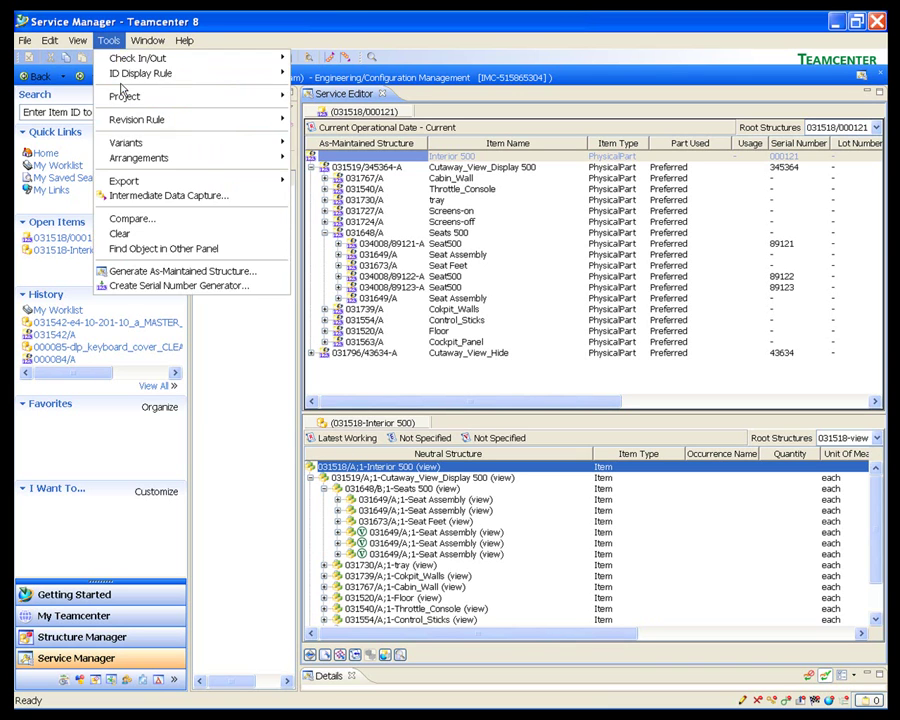
{"action": "left_click", "coordinate": [130, 219]}
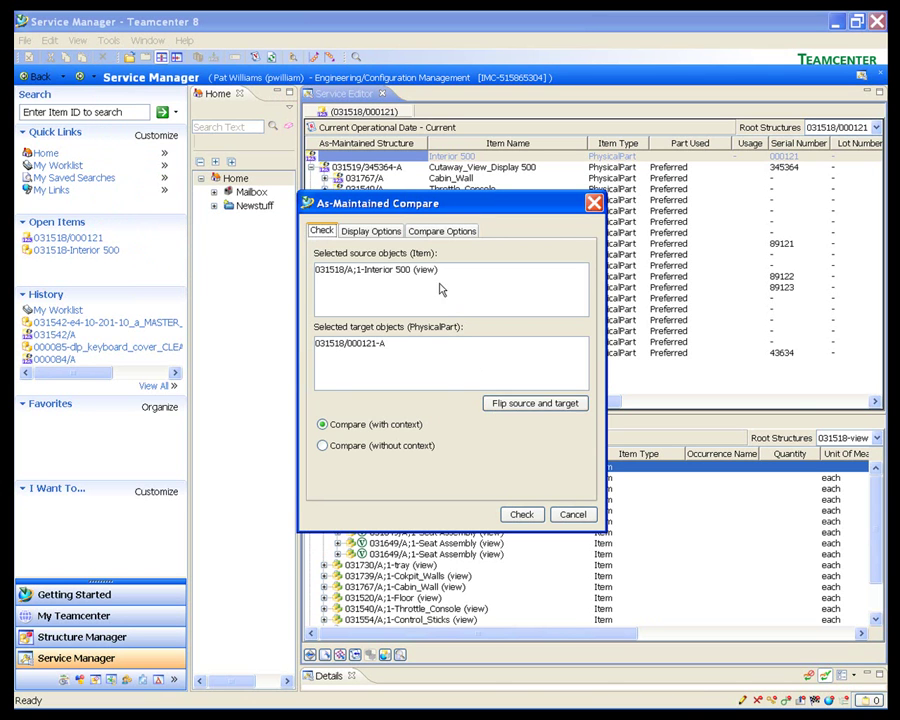
{"action": "left_click", "coordinate": [371, 231]}
{"action": "left_click", "coordinate": [343, 352]}
{"action": "left_click", "coordinate": [343, 275]}
{"action": "left_click", "coordinate": [522, 515]}
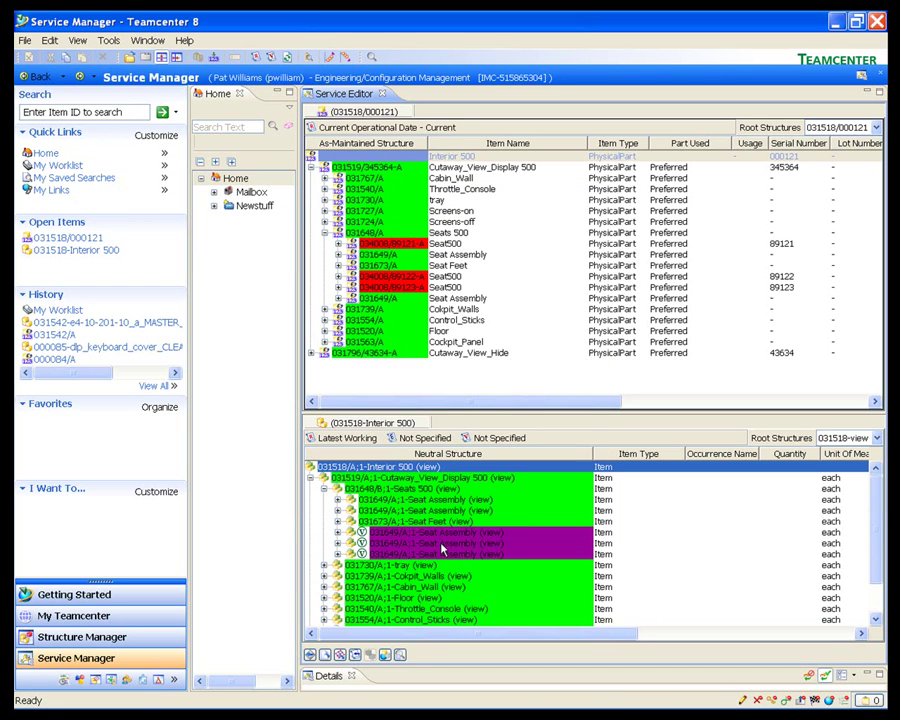
{"action": "left_click", "coordinate": [271, 59]}
- Set the entertainment option value to Yes and apply the configuration
{"action": "left_click", "coordinate": [455, 311]}
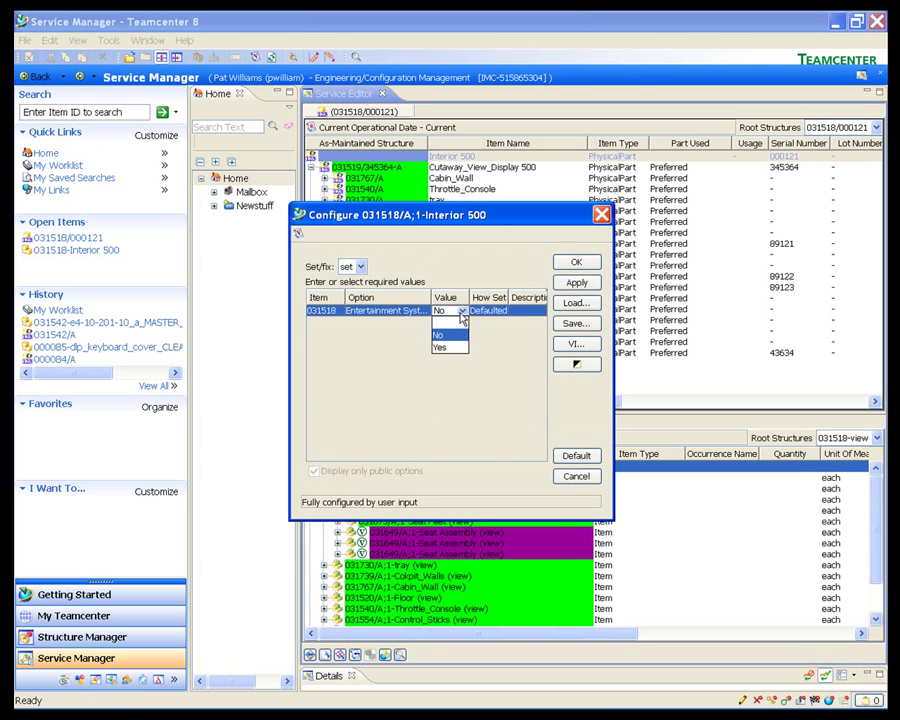
{"action": "left_click", "coordinate": [458, 348]}
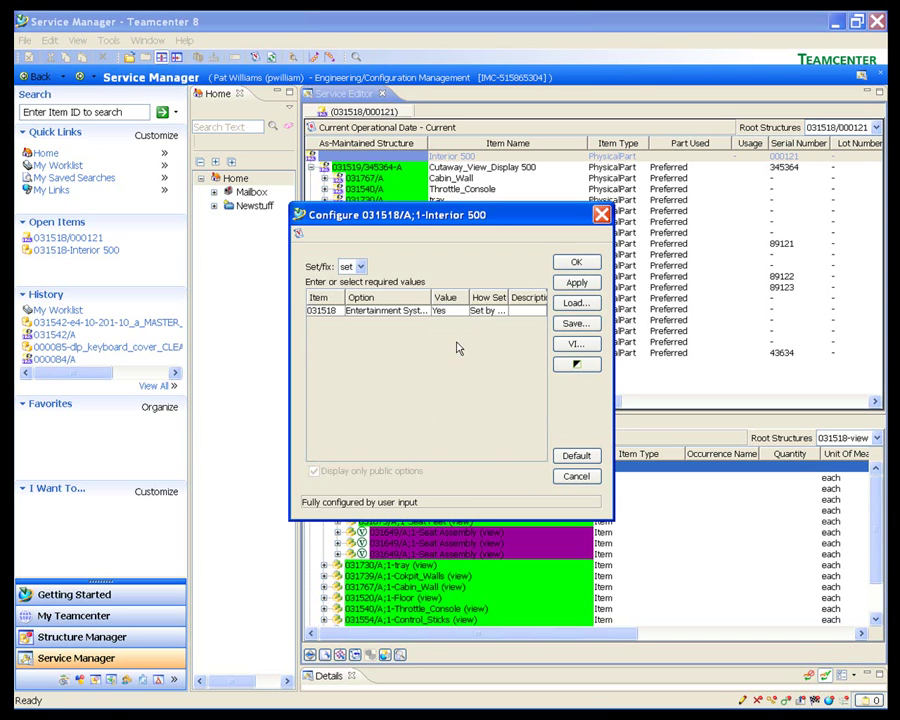
{"action": "left_click", "coordinate": [574, 264]}
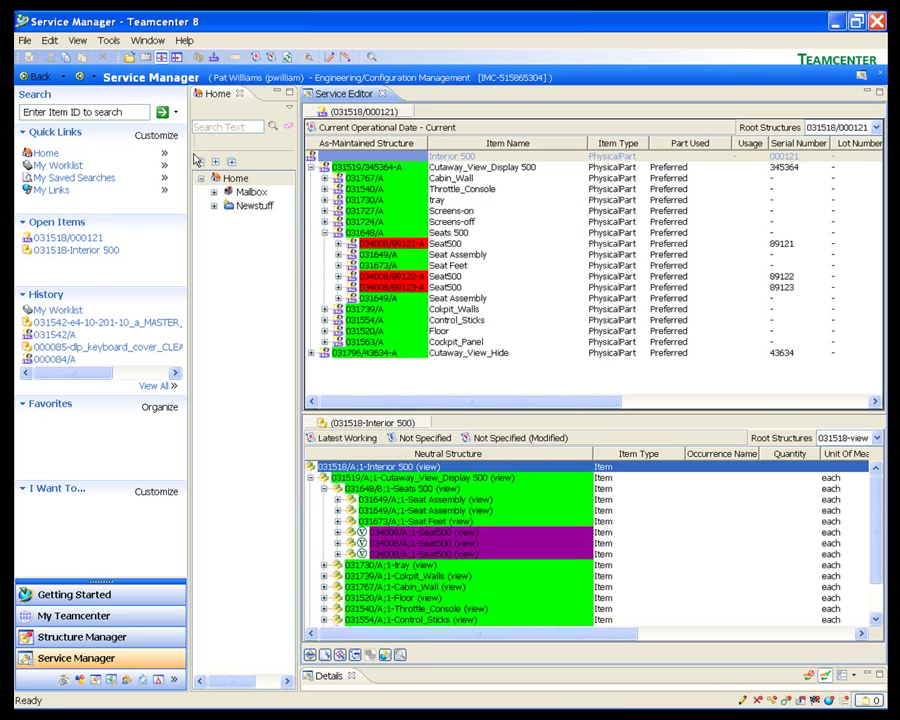
- Rerun As-Maintained Compare with source and target flipped, Partial match and Missing source ticked
{"action": "left_click", "coordinate": [108, 41]}
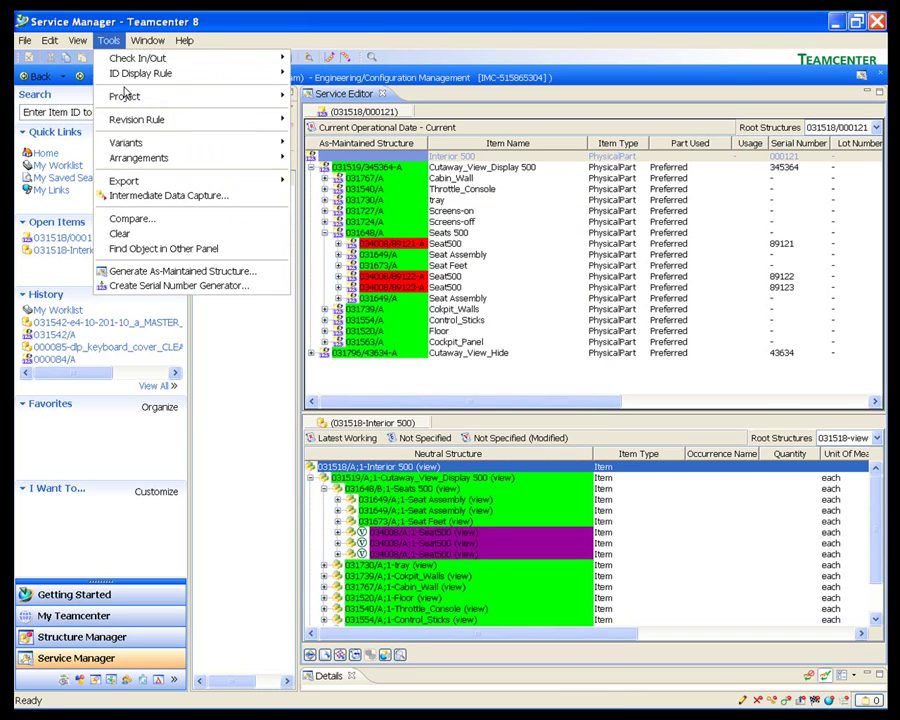
{"action": "left_click", "coordinate": [129, 218]}
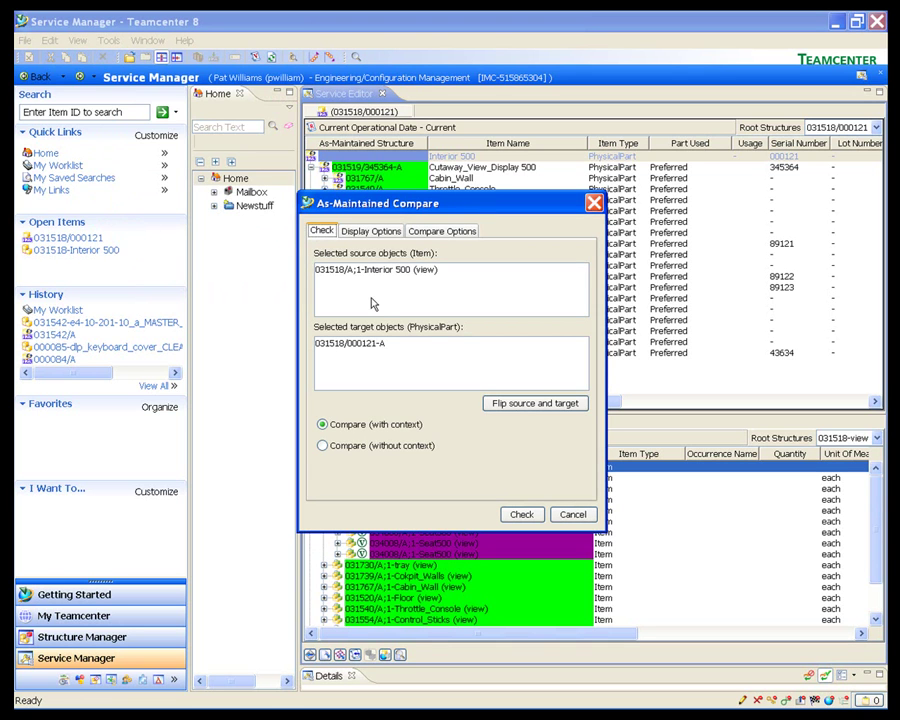
{"action": "left_click", "coordinate": [500, 403]}
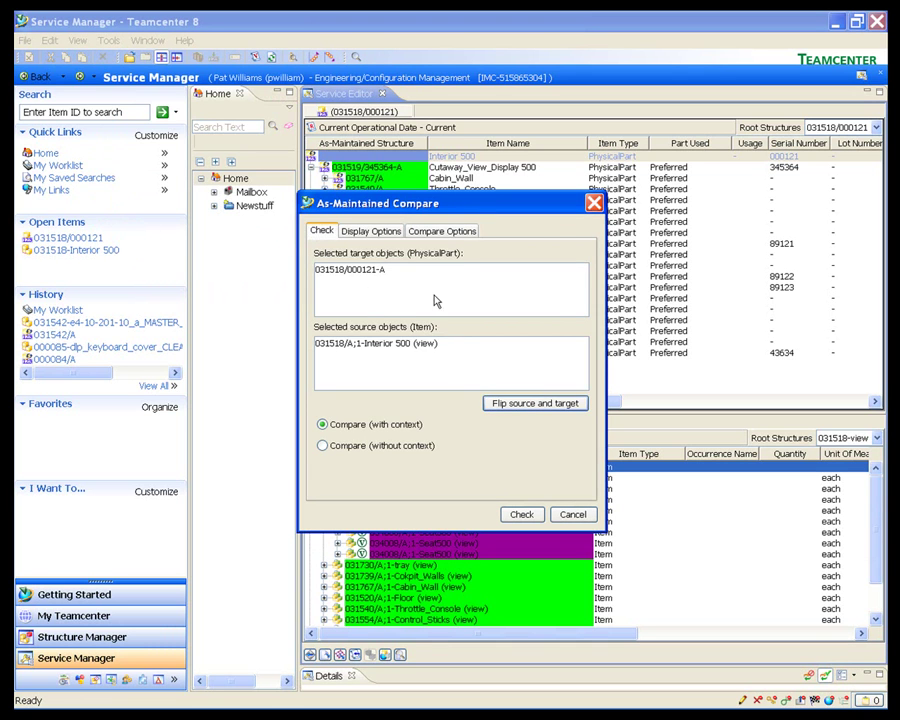
{"action": "left_click", "coordinate": [371, 231]}
{"action": "left_click", "coordinate": [343, 274]}
{"action": "left_click", "coordinate": [345, 351]}
{"action": "left_click", "coordinate": [523, 515]}
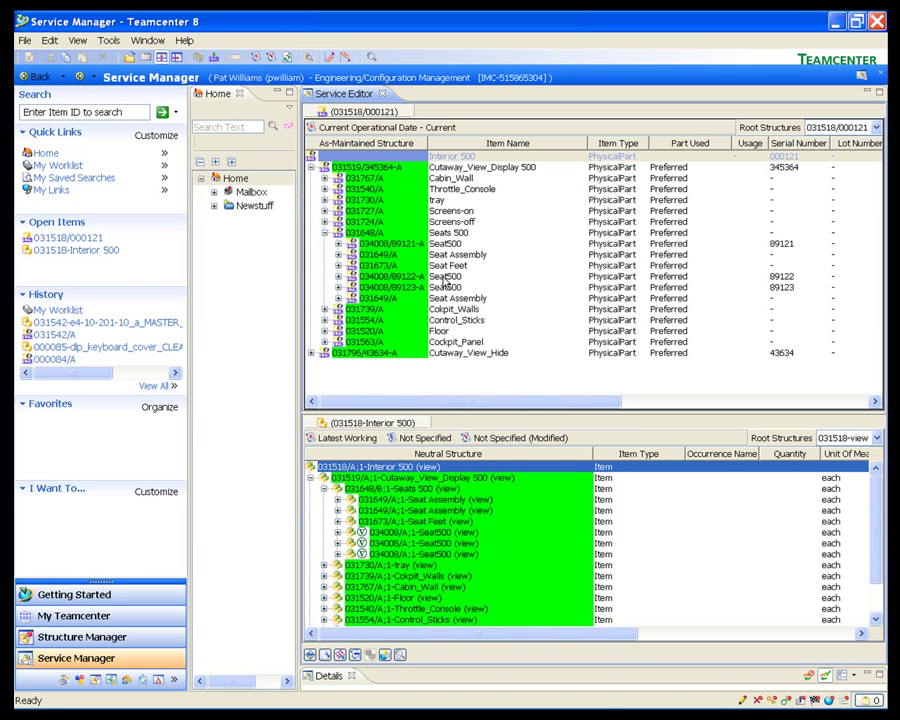
- Collapse Seats 500 in both structures and review Throttle_Console's compare results
{"action": "left_click", "coordinate": [325, 234]}
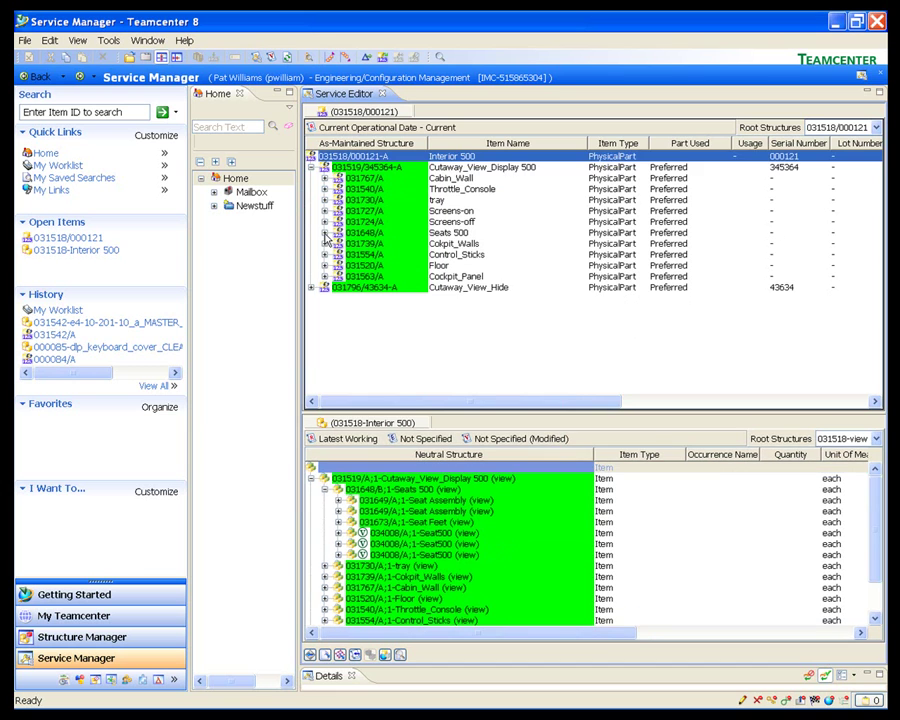
{"action": "left_click", "coordinate": [325, 490]}
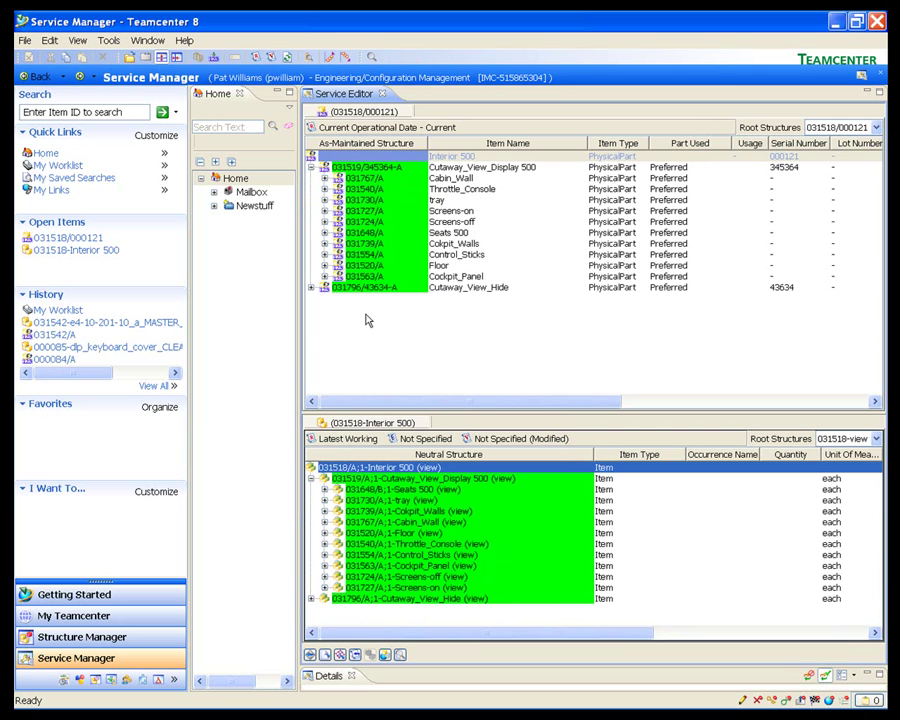
{"action": "left_click", "coordinate": [324, 189]}
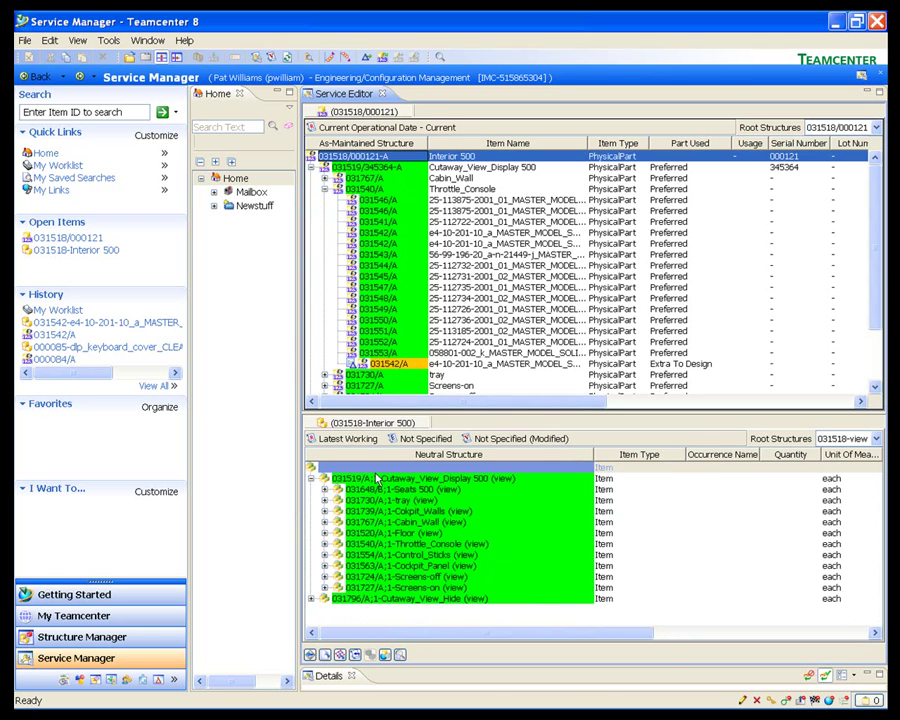
{"action": "left_click", "coordinate": [324, 543]}
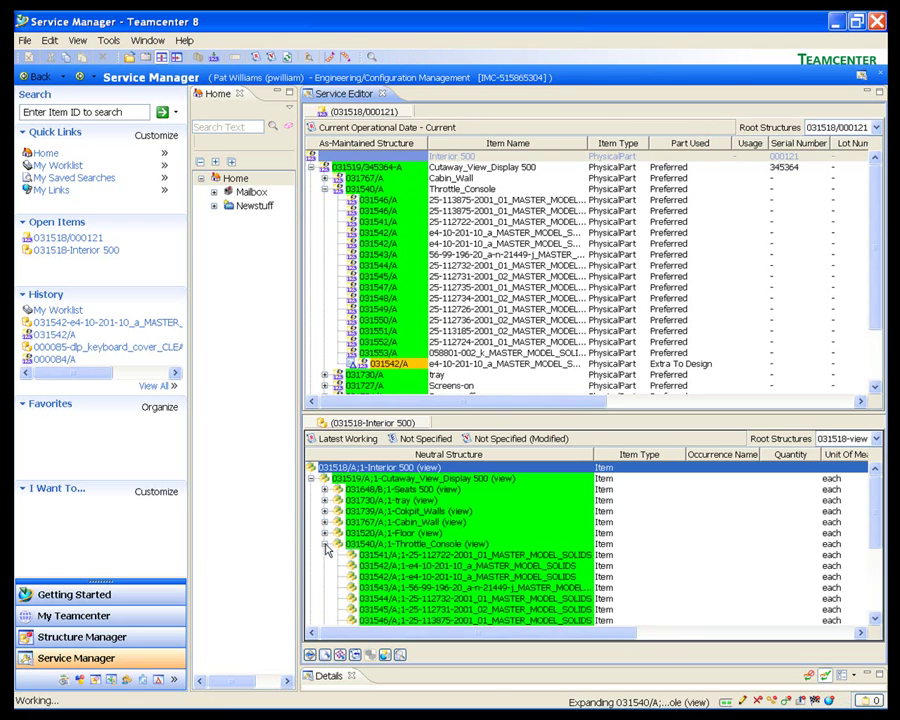
{"action": "mouse_move", "coordinate": [876, 508]}
{"action": "left_mouse_down"}
{"action": "mouse_move", "coordinate": [876, 557]}
{"action": "mouse_move", "coordinate": [876, 530]}
{"action": "left_mouse_up"}
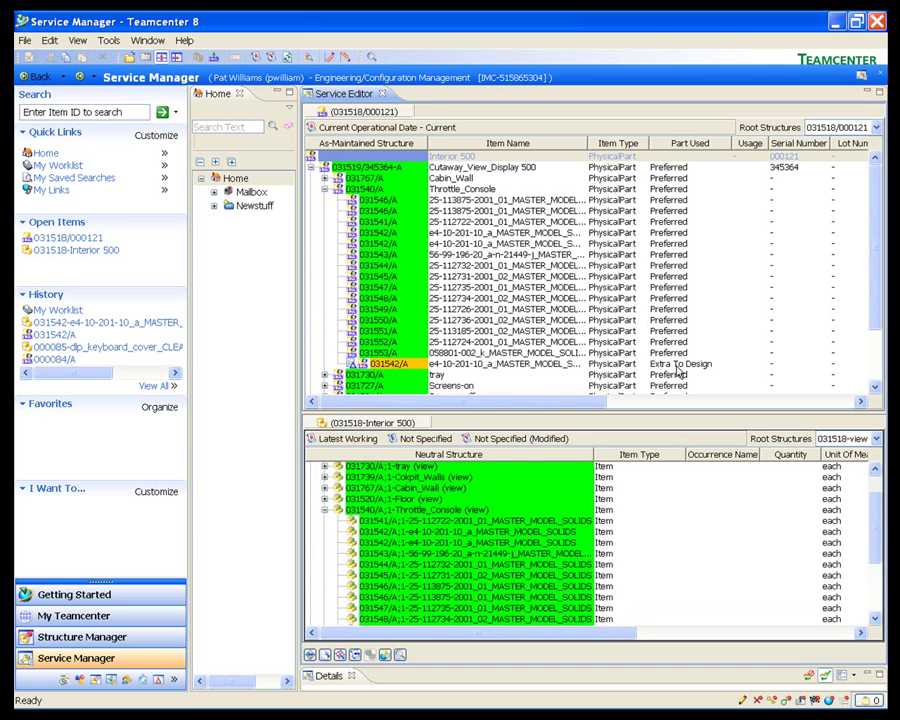
{"action": "left_click", "coordinate": [324, 189]}
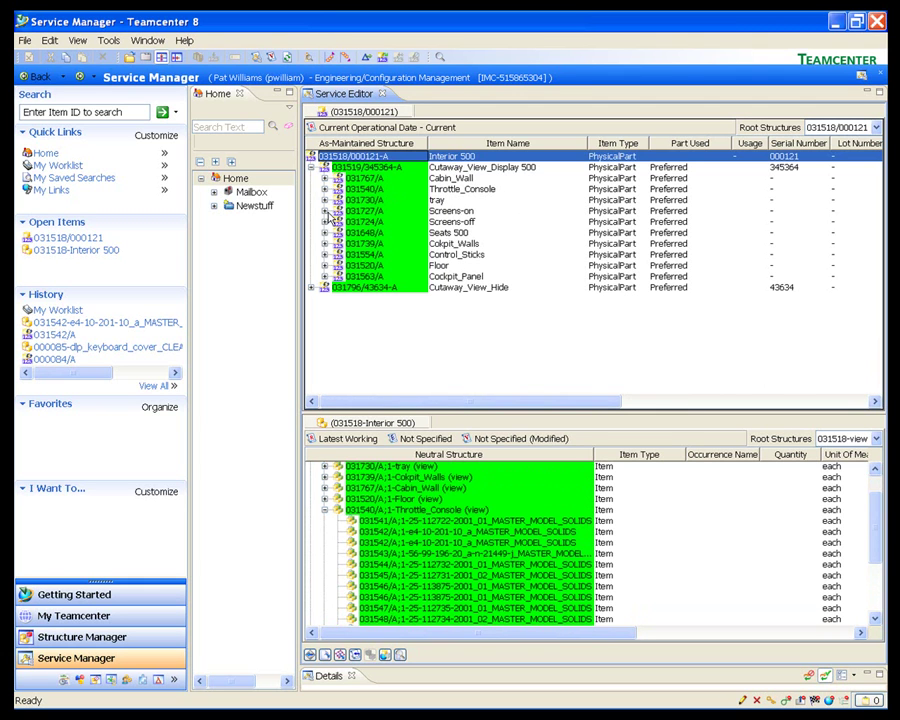
- Expand Cockpit_Panel in both structures to show its substitute, alternate and partial-match parts
{"action": "left_click", "coordinate": [324, 277]}
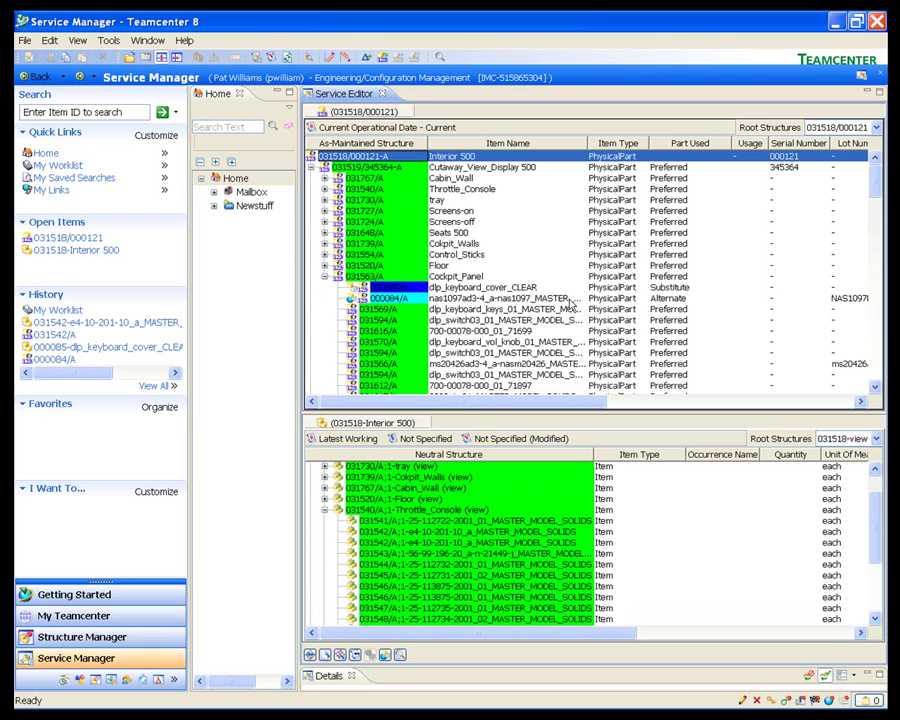
{"action": "left_click", "coordinate": [324, 510]}
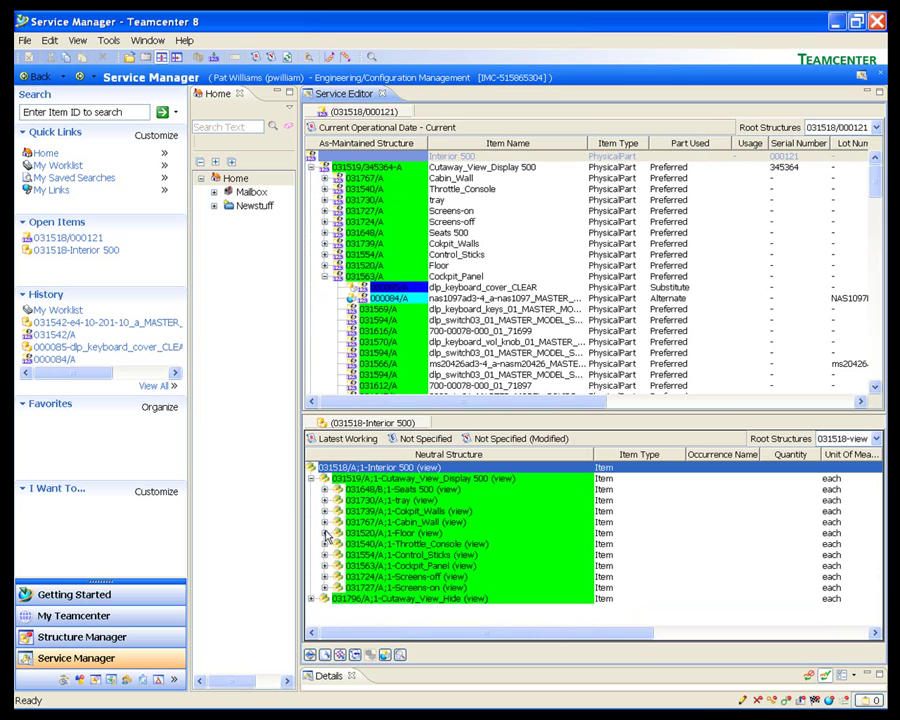
{"action": "left_click", "coordinate": [324, 566]}
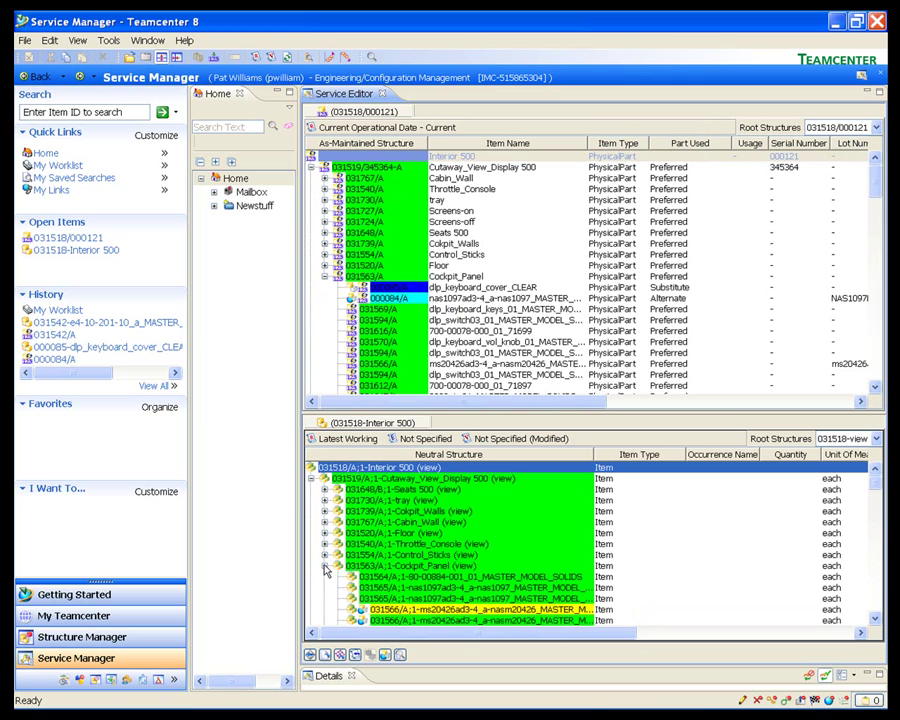
{"action": "scroll", "coordinate": [878, 492], "scroll_direction": "down", "scroll_amount": 3}
{"action": "scroll", "coordinate": [701, 527], "scroll_direction": "down", "scroll_amount": 1}
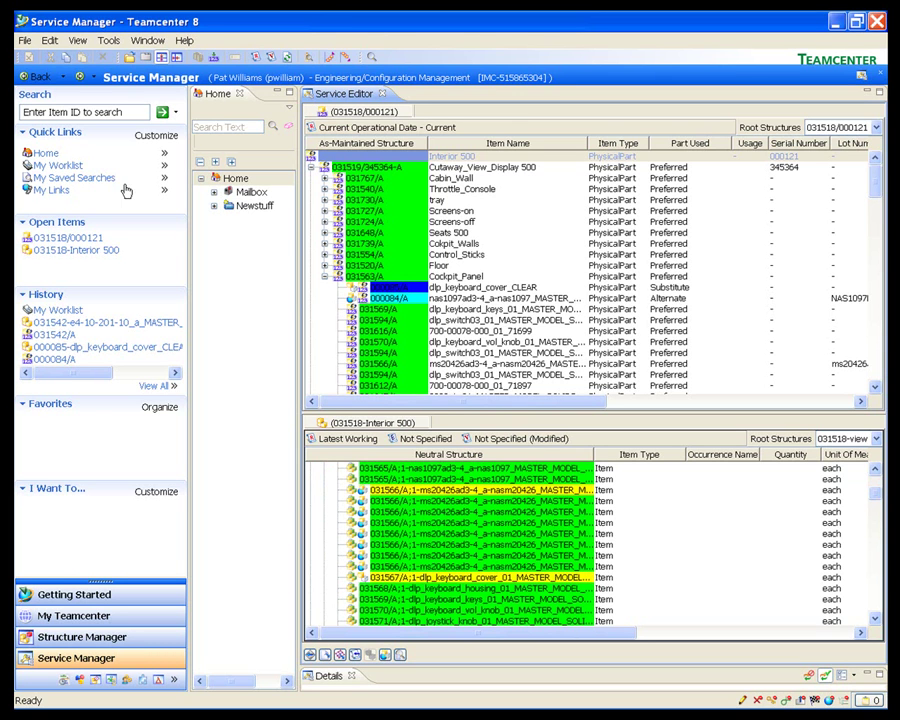
- Comment 'Build records have been imported.' and 'Required serial numbers have been validated.' on the worklist task
{"action": "left_click", "coordinate": [77, 167]}
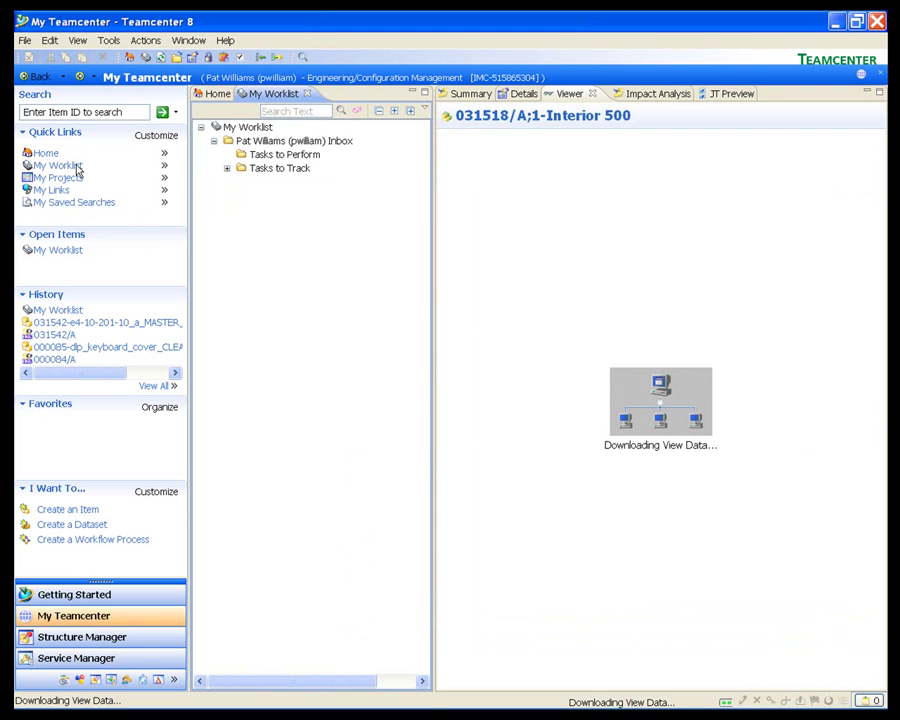
{"action": "left_click", "coordinate": [533, 423]}
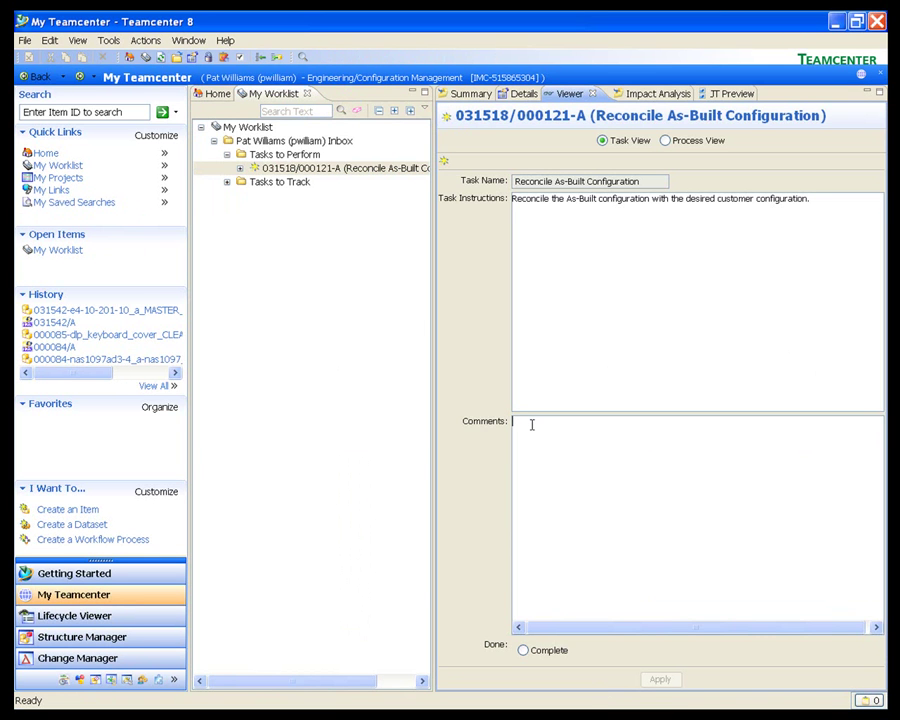
{"action": "type", "text": "Build records have been imported."}
{"action": "key", "text": "Return"}
{"action": "type", "text": "Required serial numbers have been validated."}
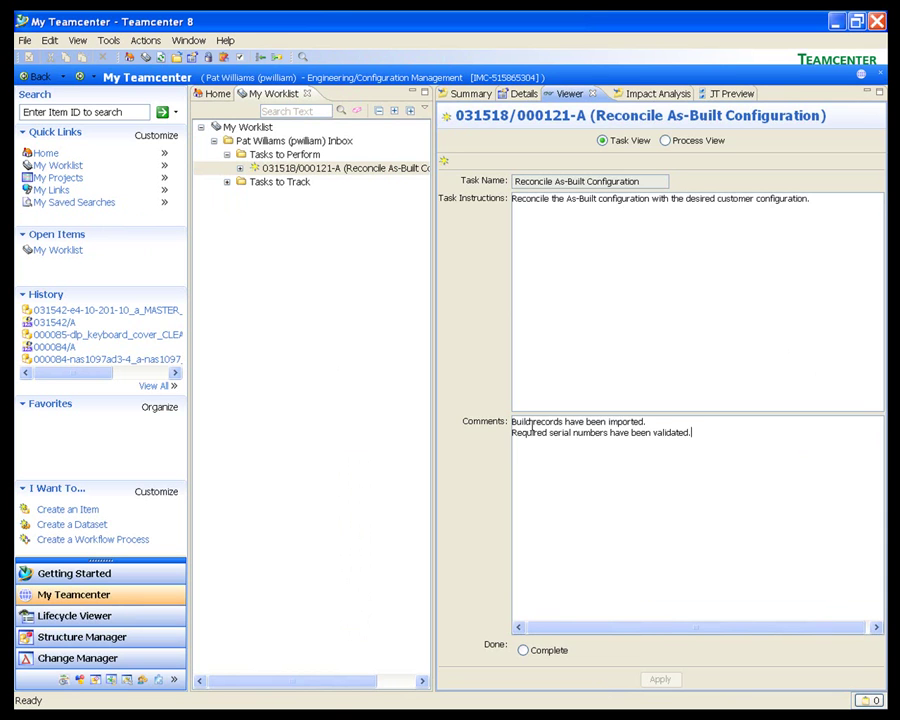
{"action": "key", "text": "Return"}
- Add comments on the extra-part deviation and reconciliation, then submit the task as Complete
{"action": "type", "text": "One extra part was installed, and a deviation was identified."}
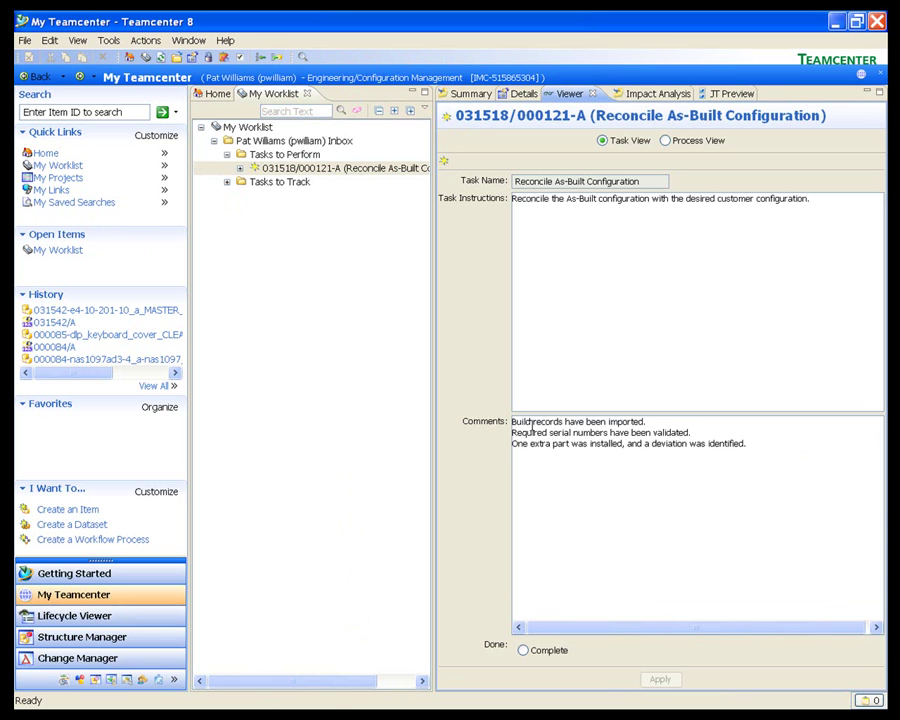
{"action": "key", "text": "Return"}
{"action": "type", "text": "Reconciliation identified design parts or allowed alternates or substitutes have been installed."}
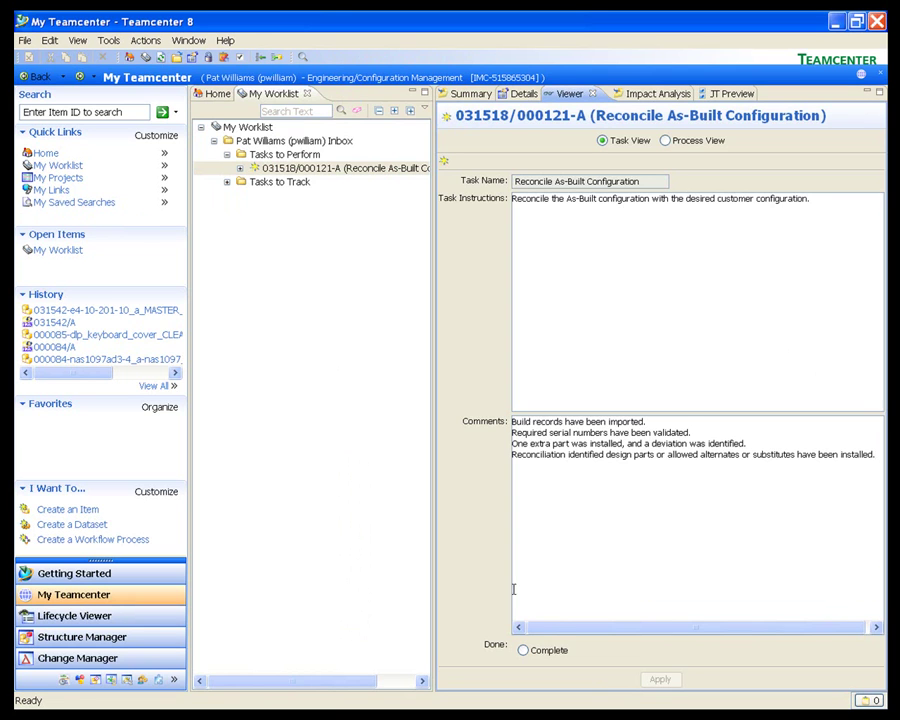
{"action": "left_click", "coordinate": [523, 651]}
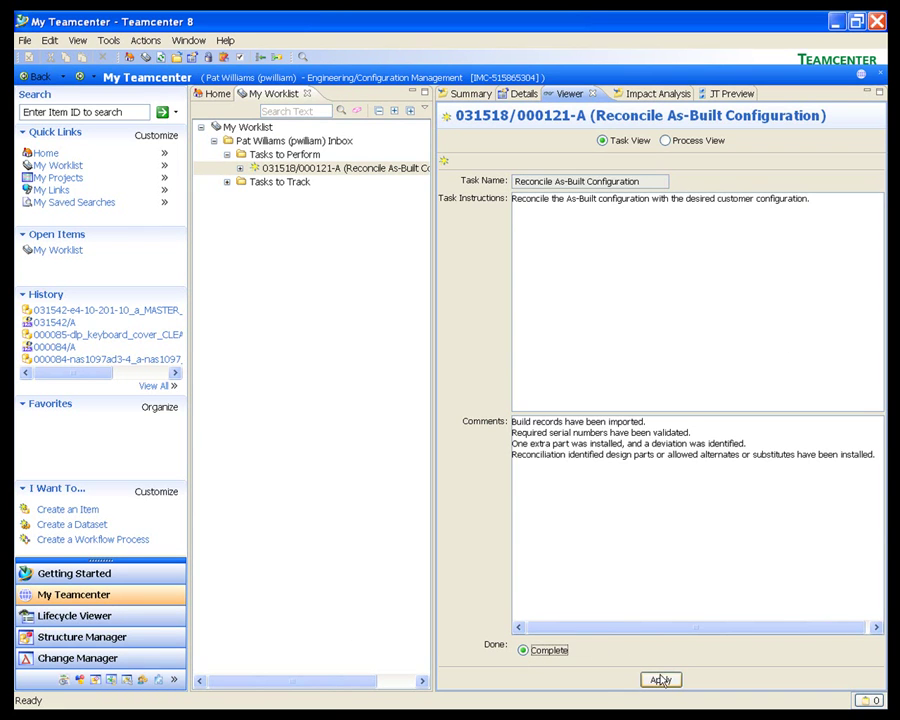
{"action": "left_click", "coordinate": [661, 681]}
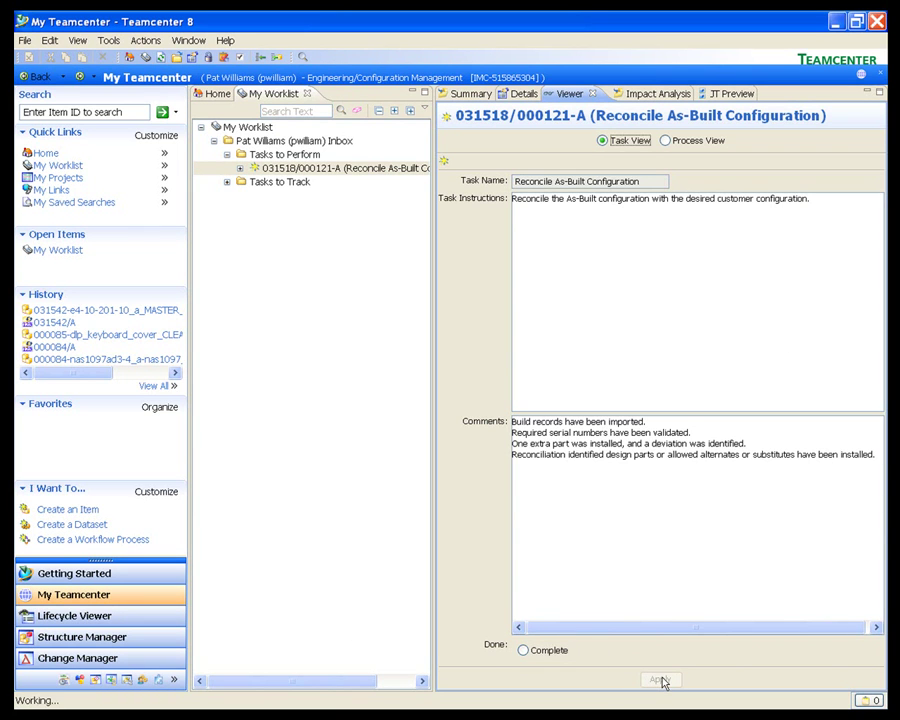